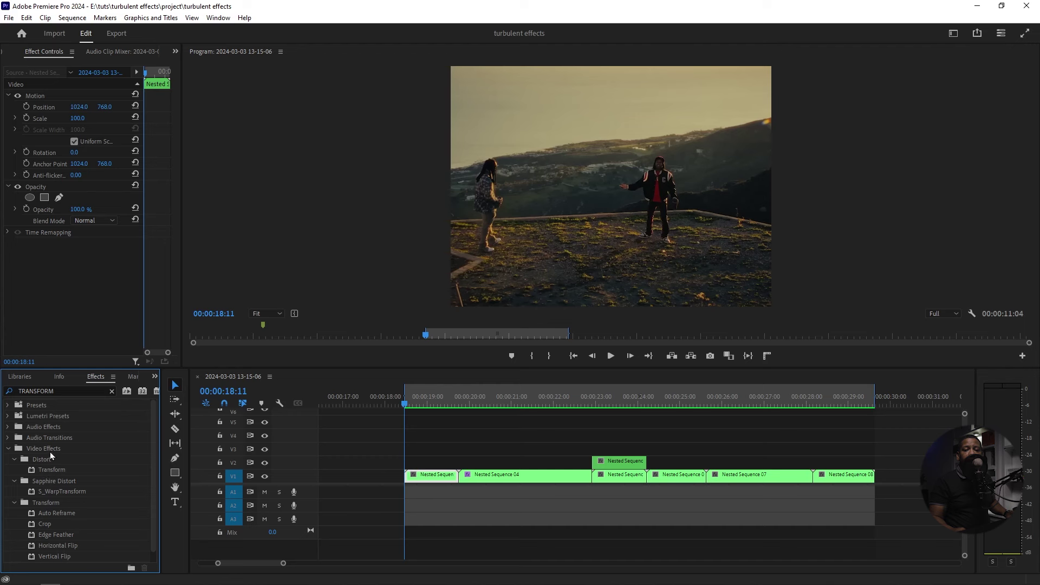
Apply the Distort > Transform effect to the first Nested Sequence clip on V1.
drag(48, 470, 421, 471)
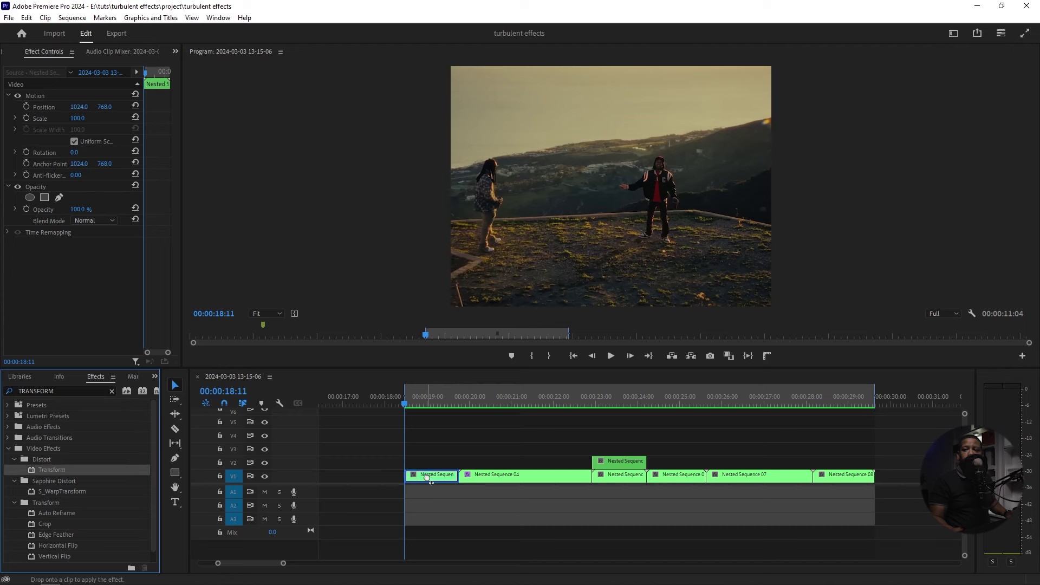
drag(428, 478, 428, 478)
drag(428, 410, 405, 412)
drag(174, 224, 175, 253)
Enable Transform Scale and Position keyframing and widen Effect Controls to show keyframes.
click(8, 156)
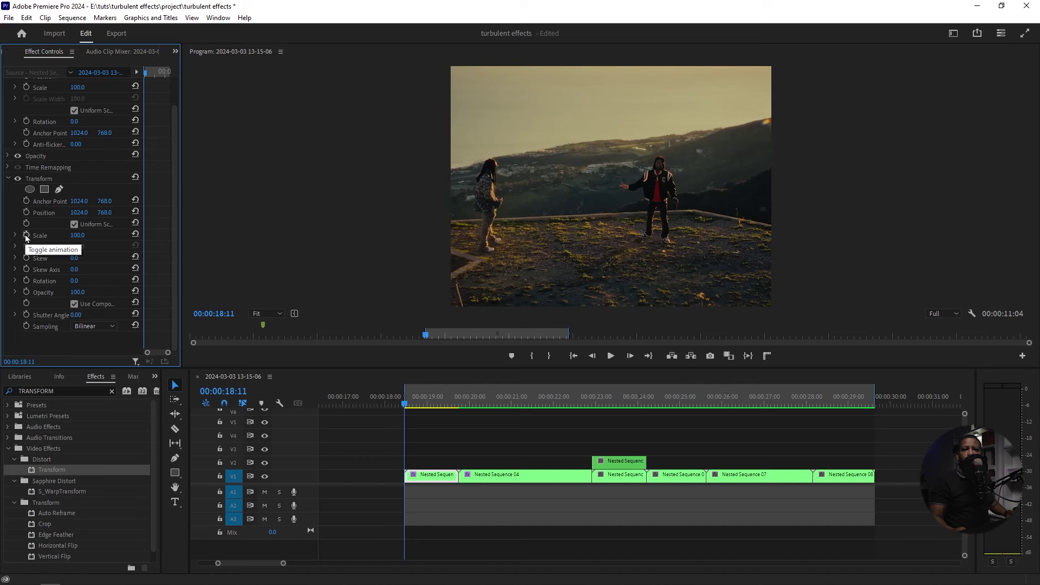
click(26, 236)
click(26, 211)
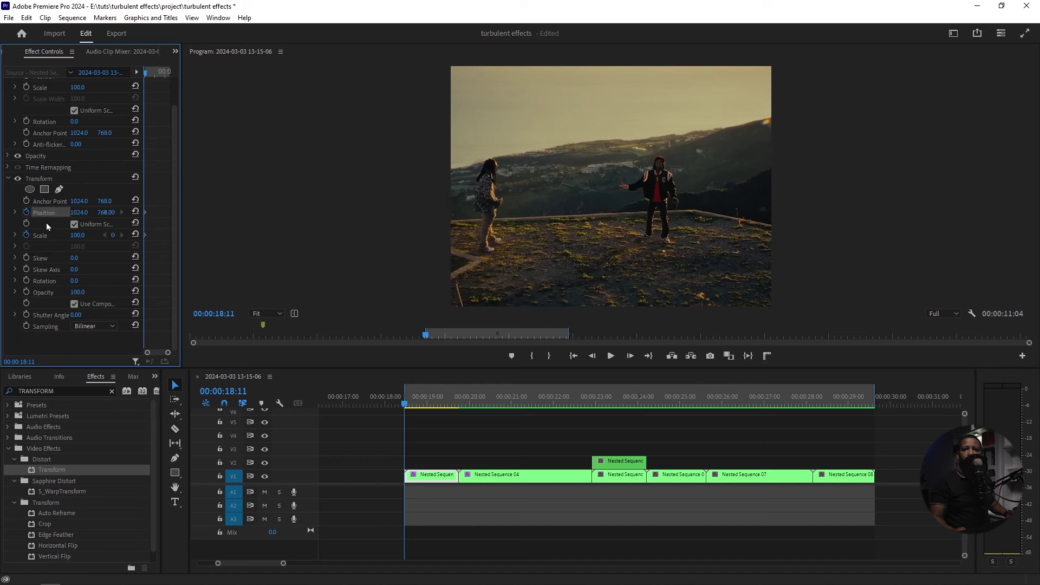
drag(180, 228, 362, 228)
At 19:01 set Scale 166 and Position X 449, pasting keyframe copies at 18:21.
drag(405, 405, 431, 411)
drag(101, 236, 125, 235)
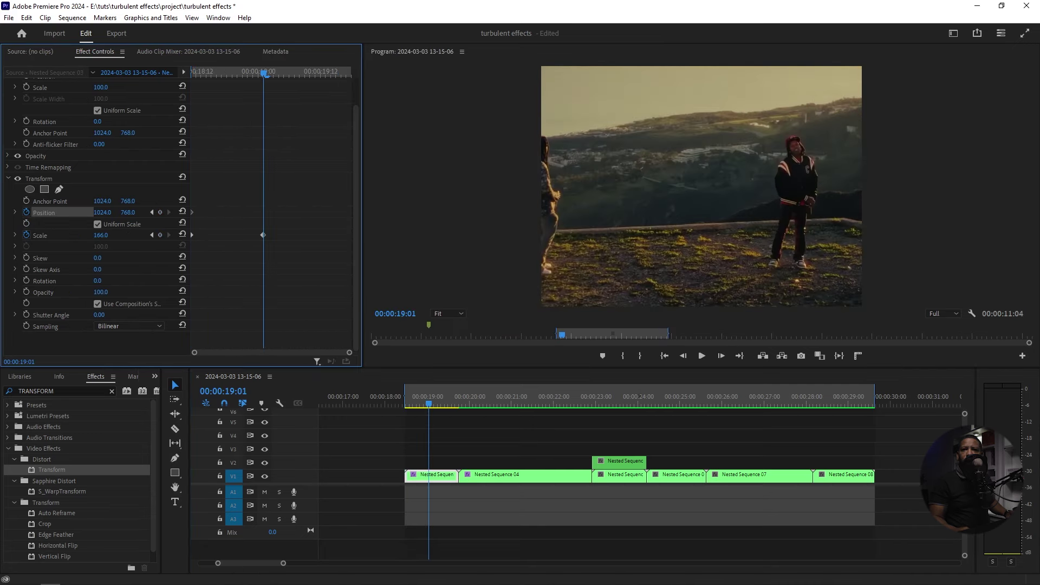
mouse_move(103, 213)
mouse_down()
mouse_move(87, 213)
mouse_move(107, 215)
mouse_up()
drag(101, 215, 106, 213)
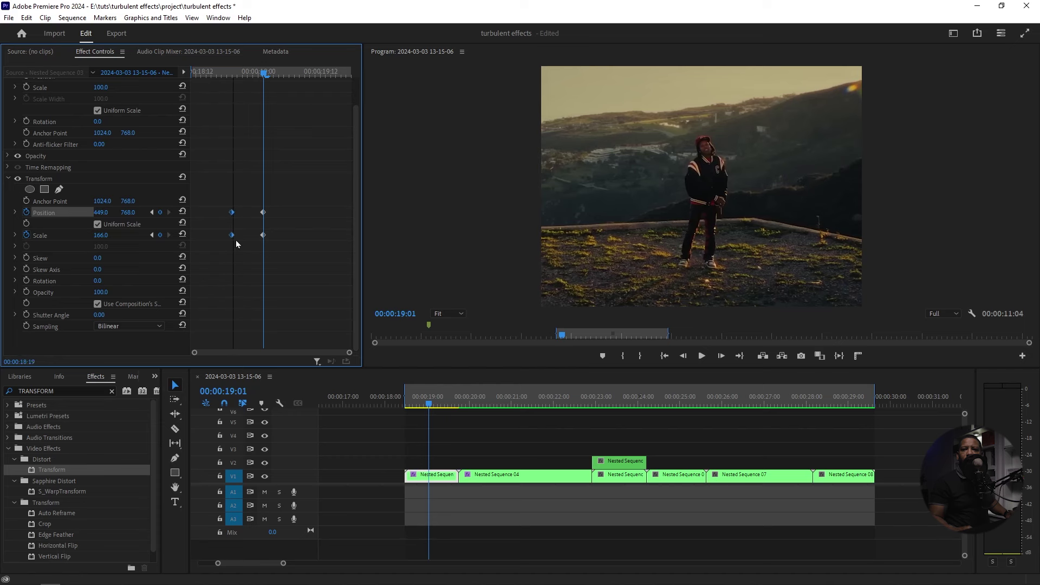
key(ctrl+v)
drag(242, 240, 243, 240)
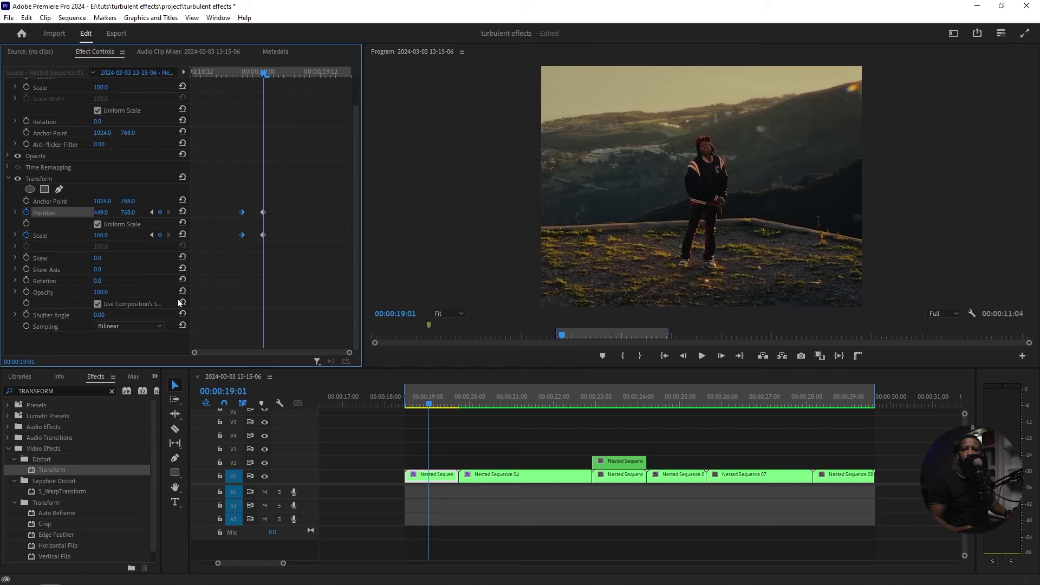
Set Shutter Angle to 180 and add Position and Scale keyframes at 19:10.
click(98, 316)
text(180)
key(Return)
click(445, 406)
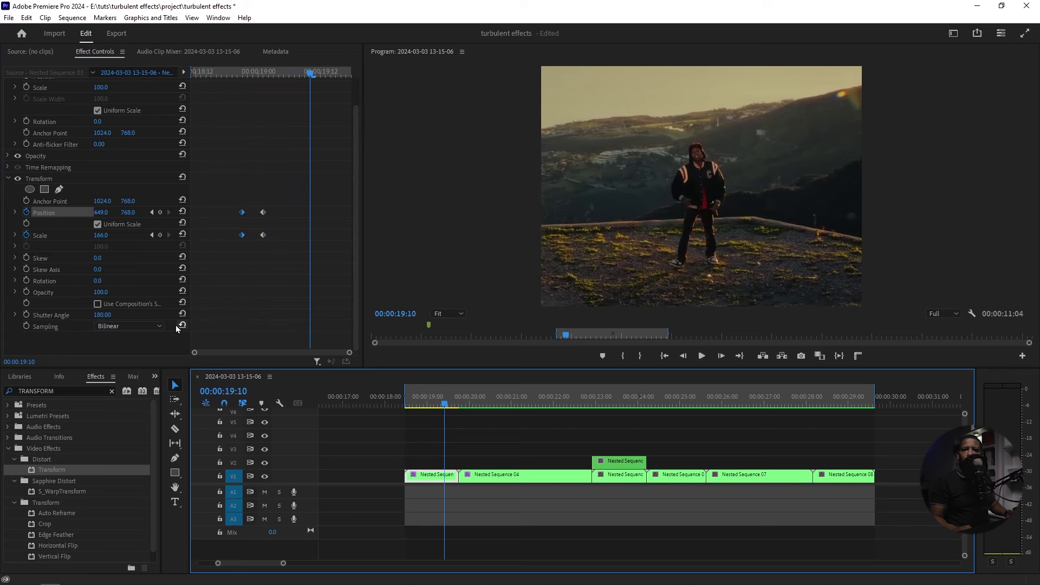
click(161, 212)
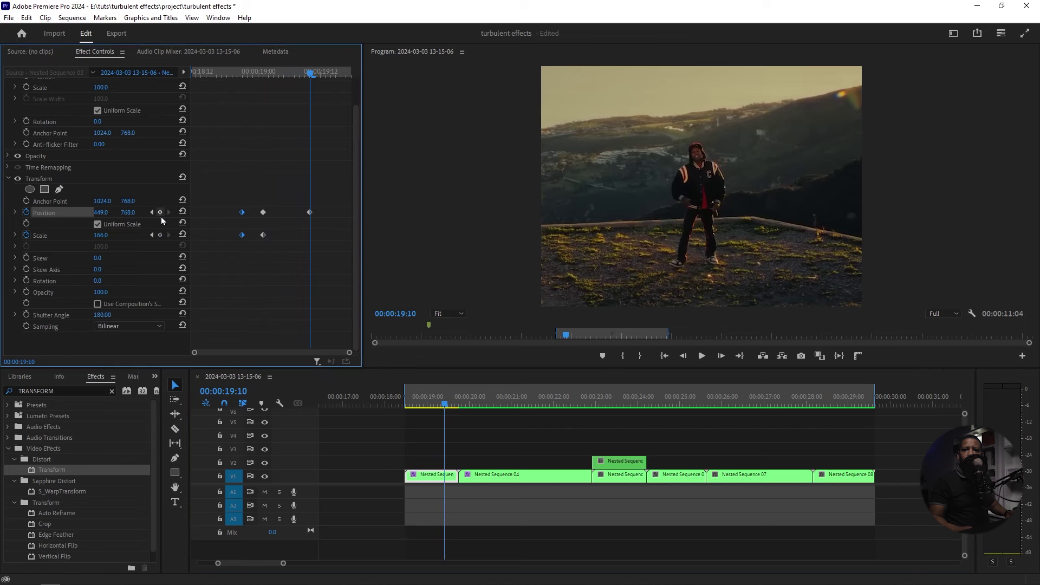
click(160, 235)
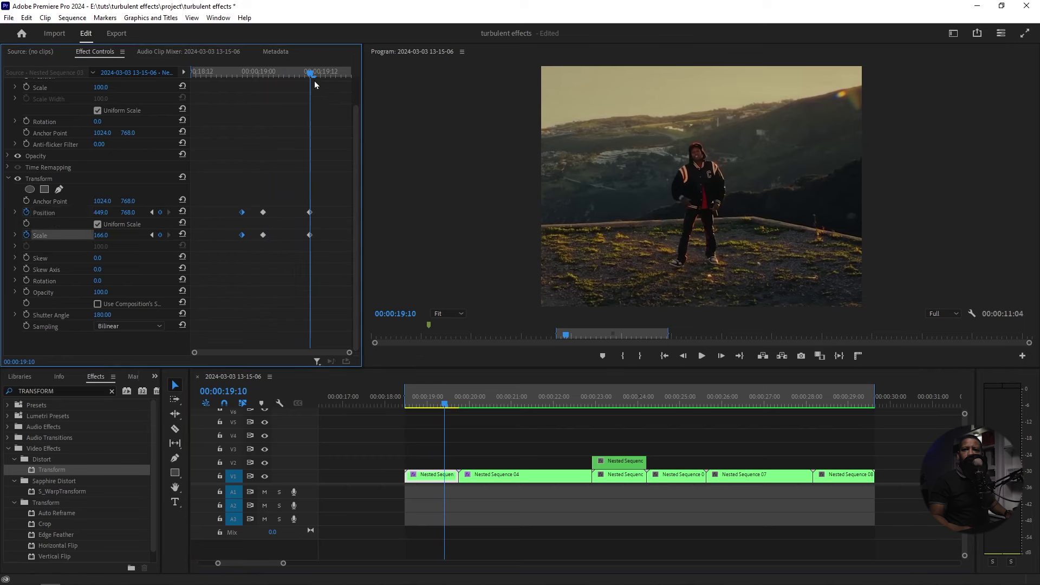
At 19:16 reset Scale to 100 and Position to centre.
drag(310, 76, 341, 79)
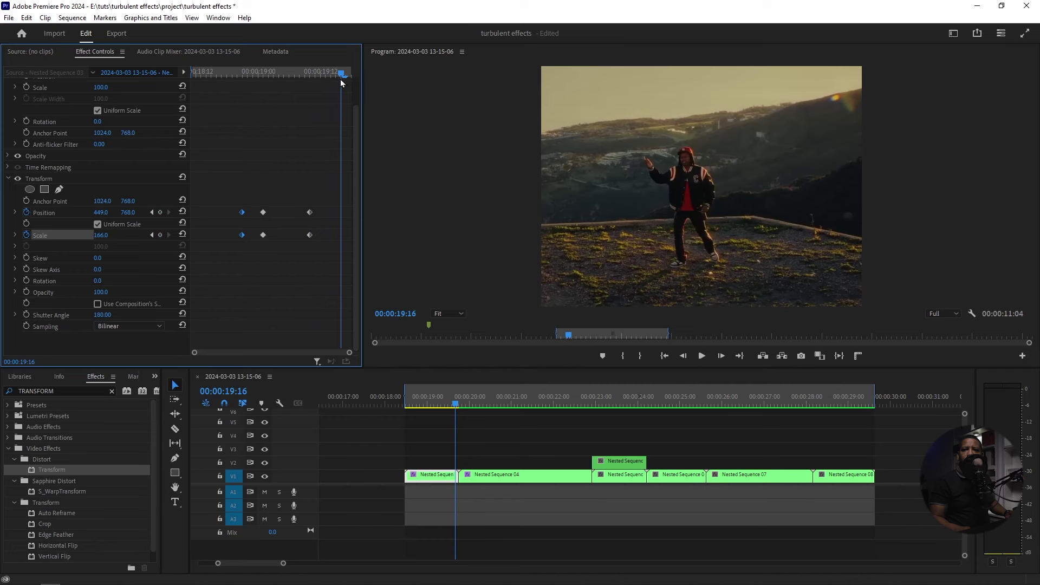
click(183, 235)
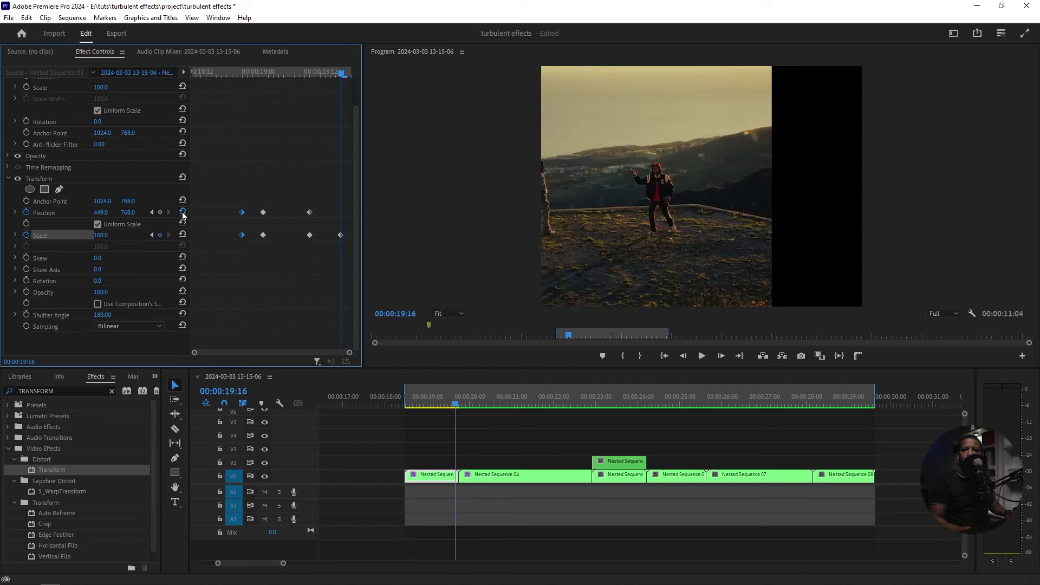
click(183, 212)
click(404, 403)
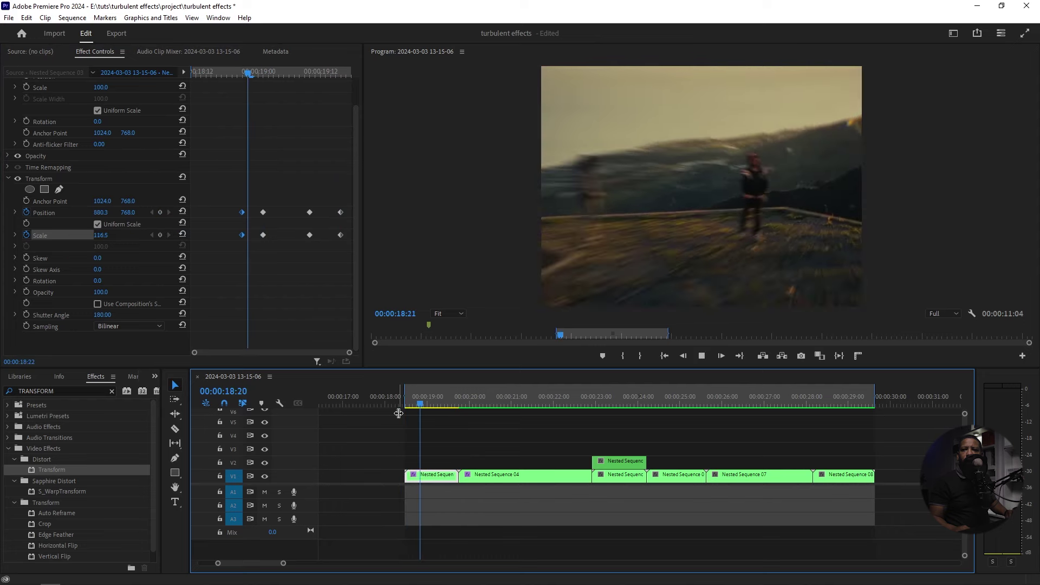
Move the later Position and Scale keyframes from 19:10 to 19:13.
key(space)
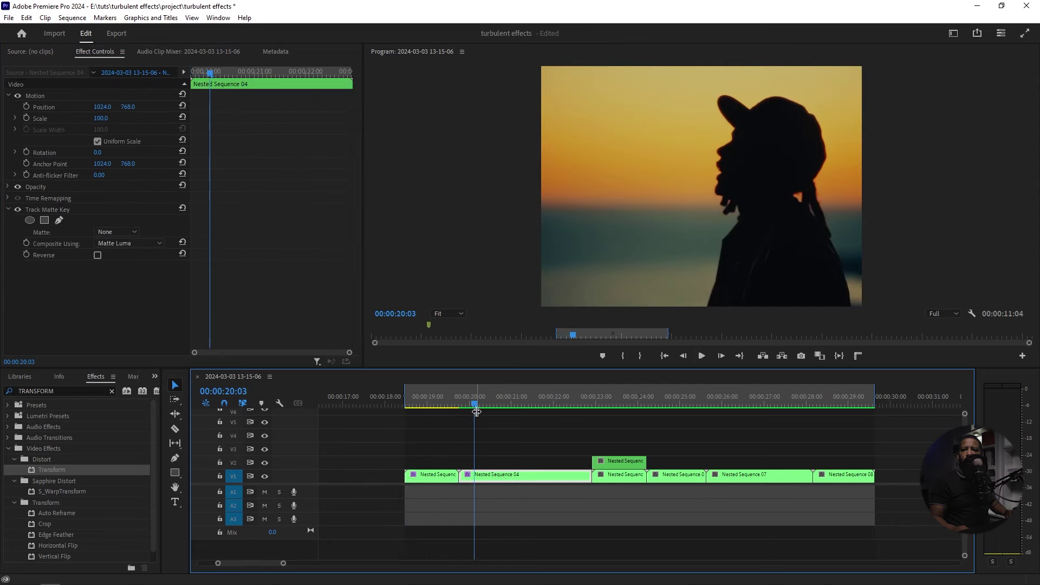
drag(474, 407, 430, 407)
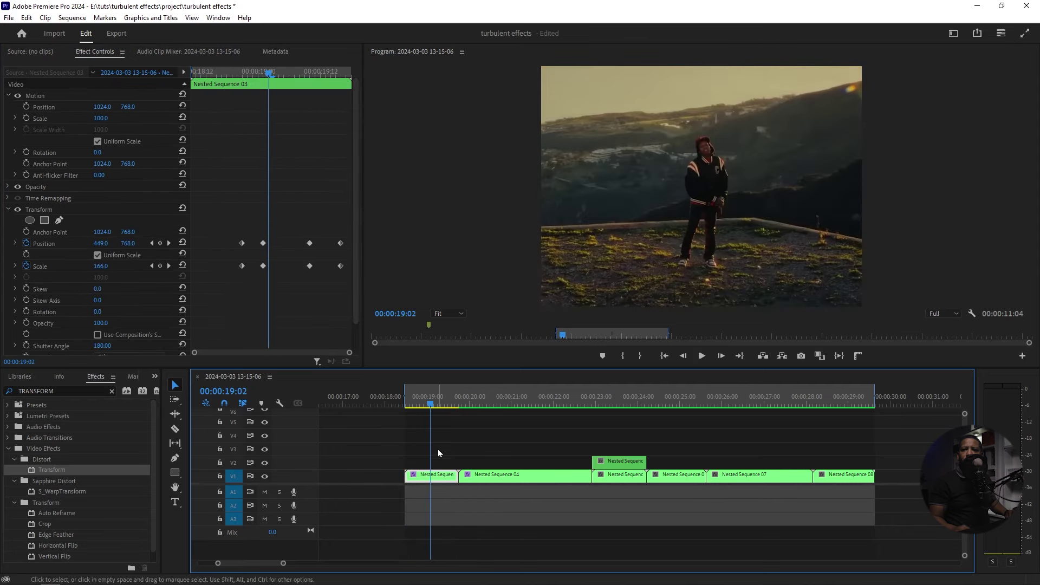
drag(251, 234, 255, 269)
drag(296, 236, 330, 271)
Play and frame-step the zoom transition from the first clip into the silhouette shot.
drag(436, 409, 394, 409)
key(space)
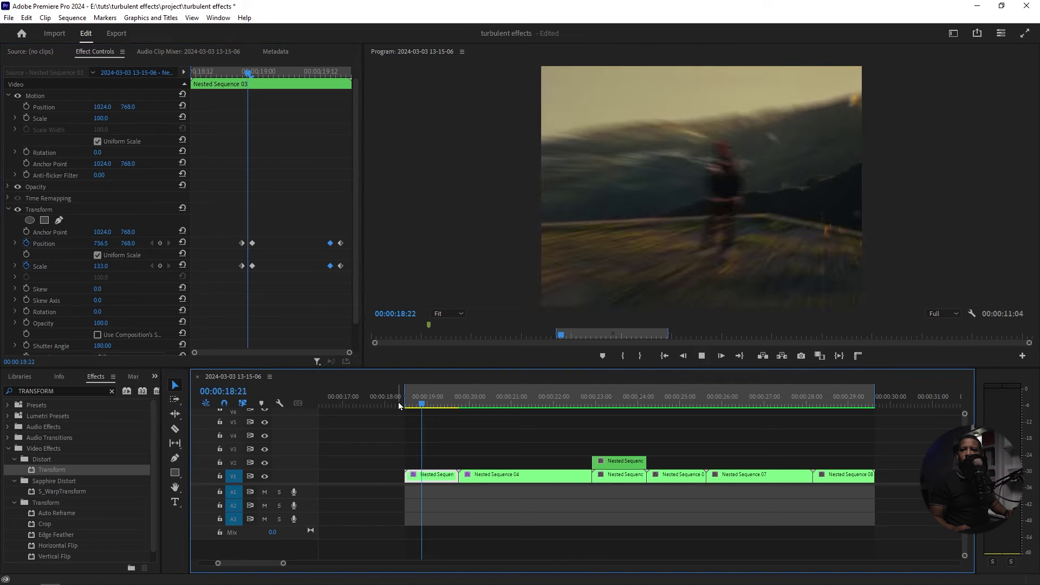
key(space)
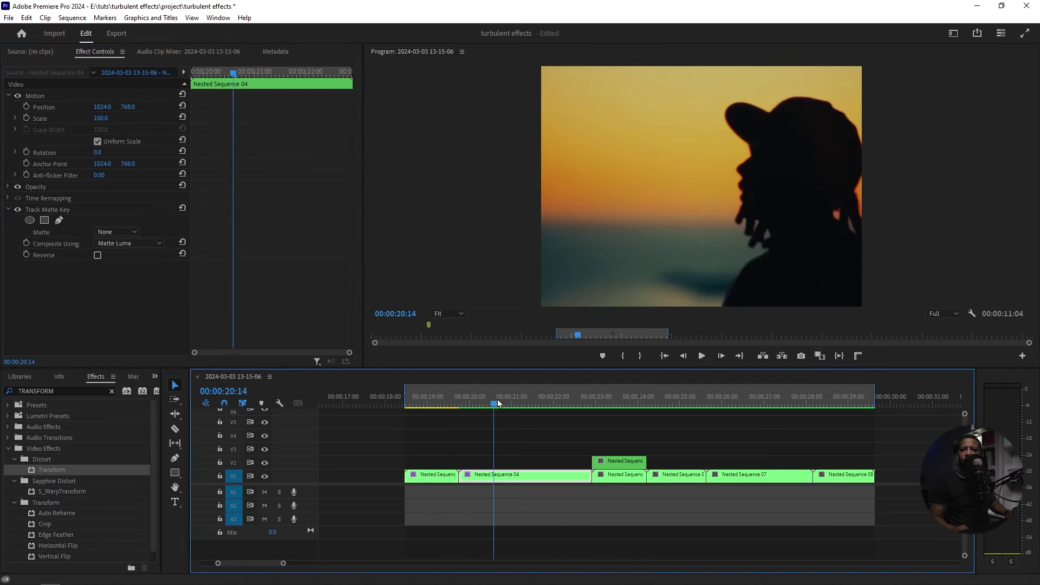
drag(493, 408, 417, 407)
key(space)
key(space)
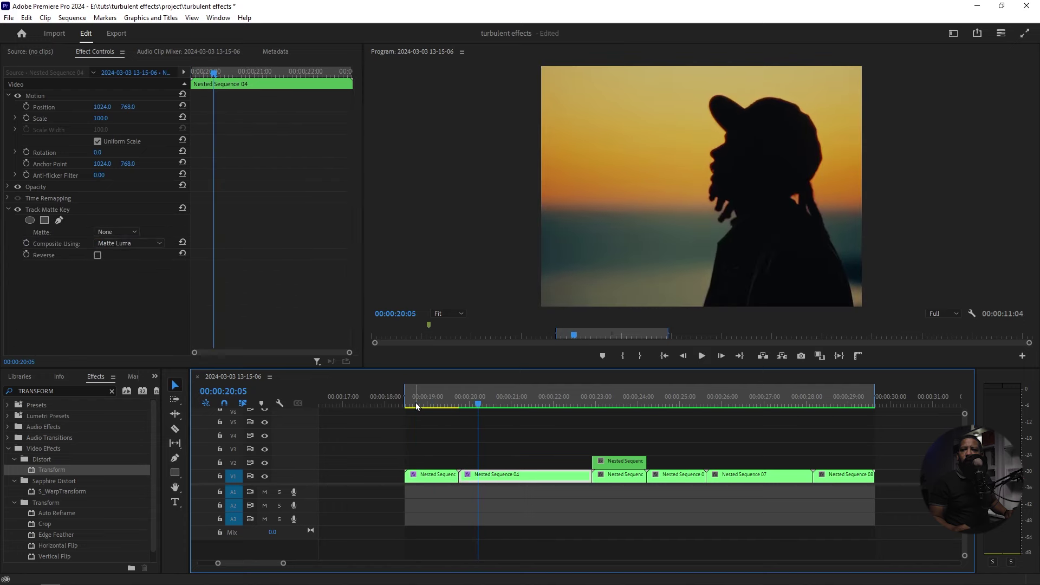
drag(478, 407, 421, 403)
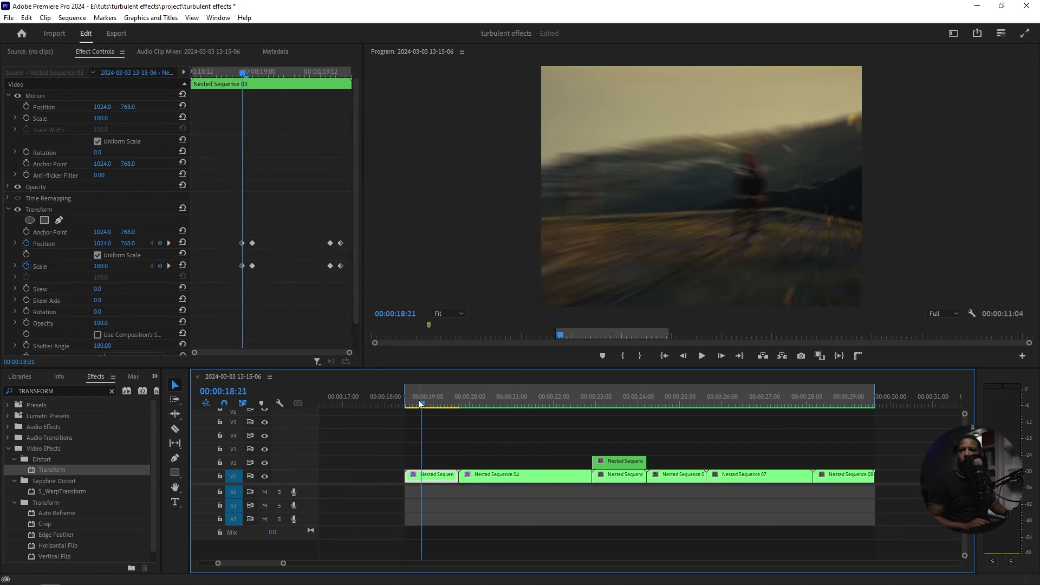
key(Right)
key(Right)
key(Right)
key(Right)
key(Right)
key(Right)
key(Right)
key(Right)
key(Right)
key(Right)
key(Right)
key(Right)
key(Right)
key(Right)
key(Right)
key(Right)
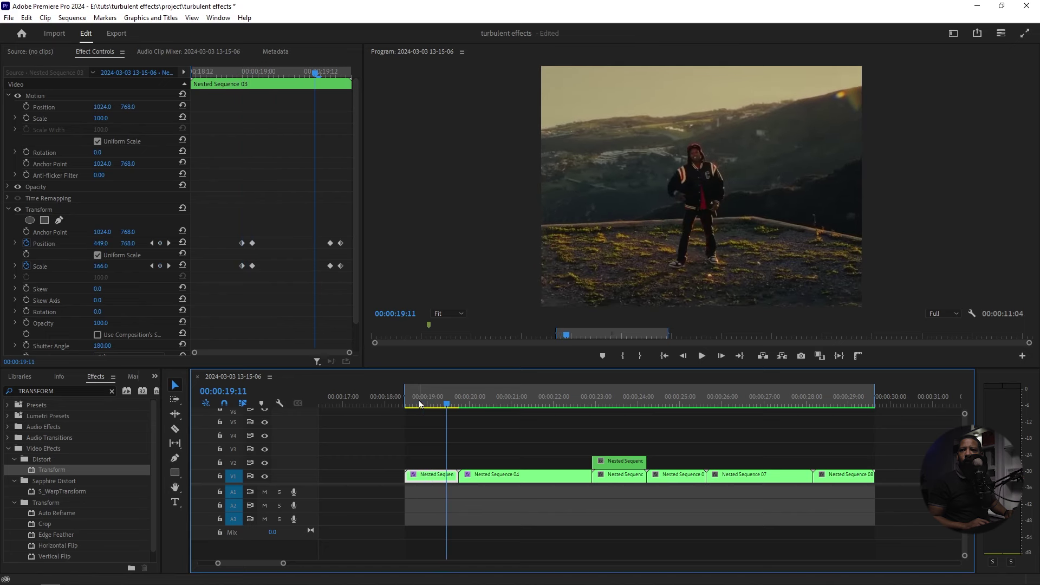
key(Right)
key(Right)
key(Right)
key(Right)
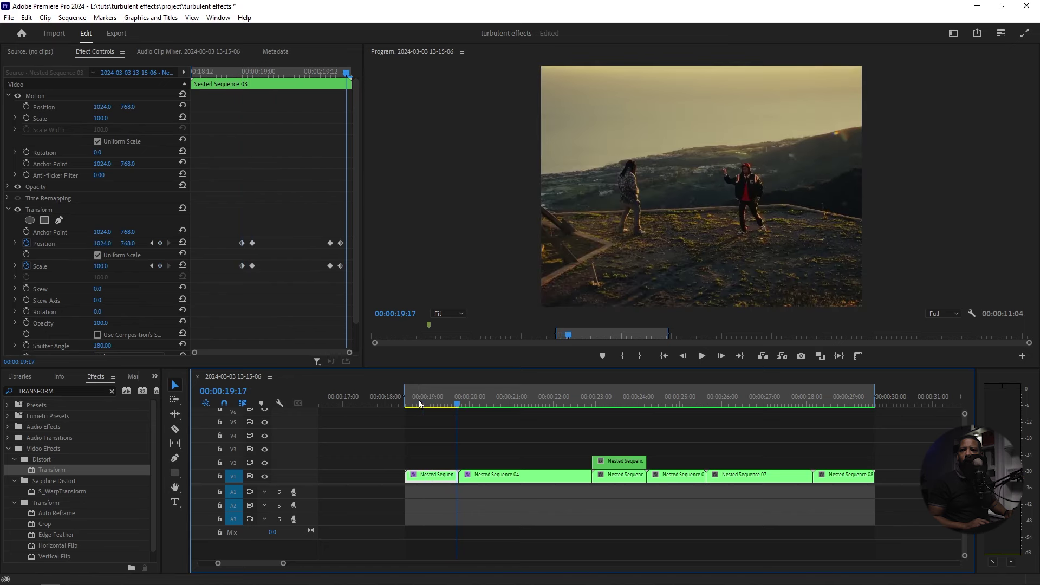
key(Right)
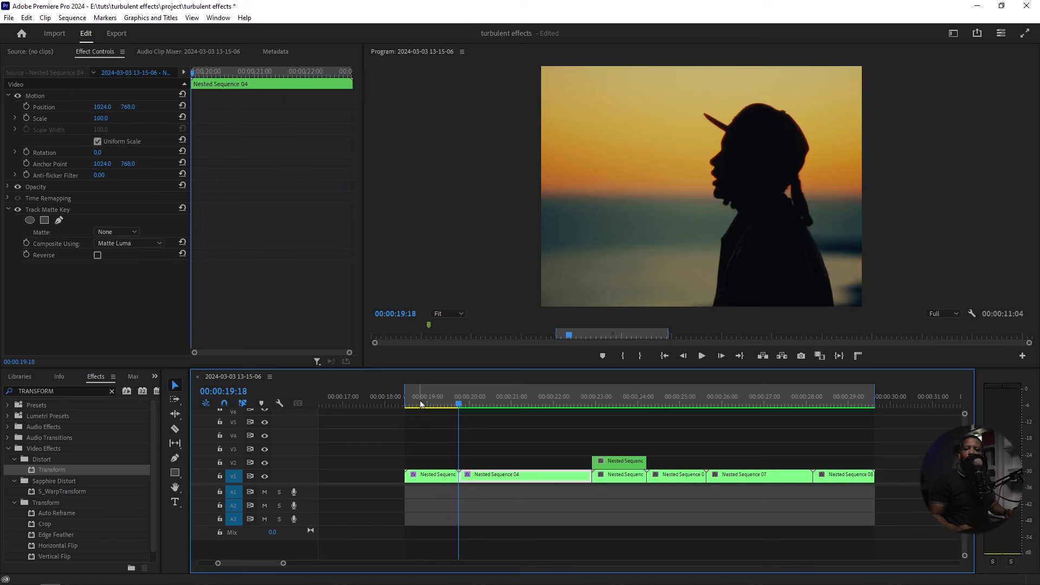
Apply Wave Warp to Nested Sequence 04.
double_click(71, 391)
text(WAVE)
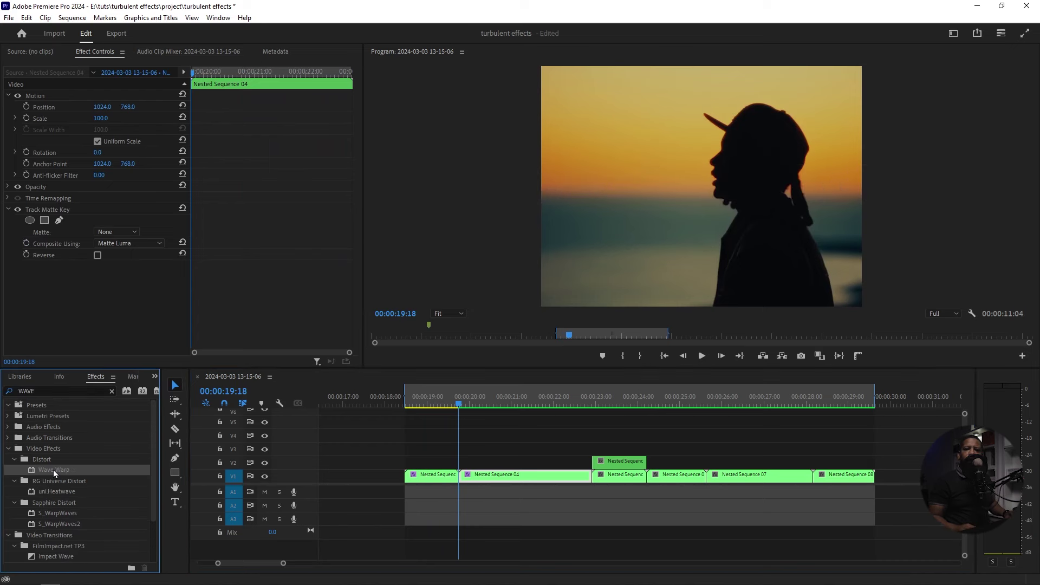
drag(53, 470, 472, 482)
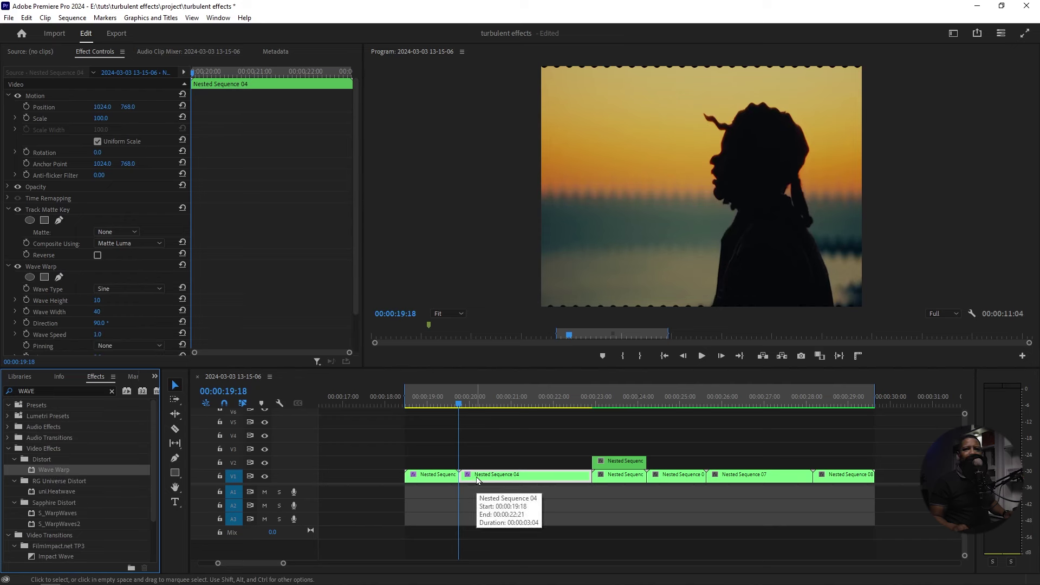
click(478, 480)
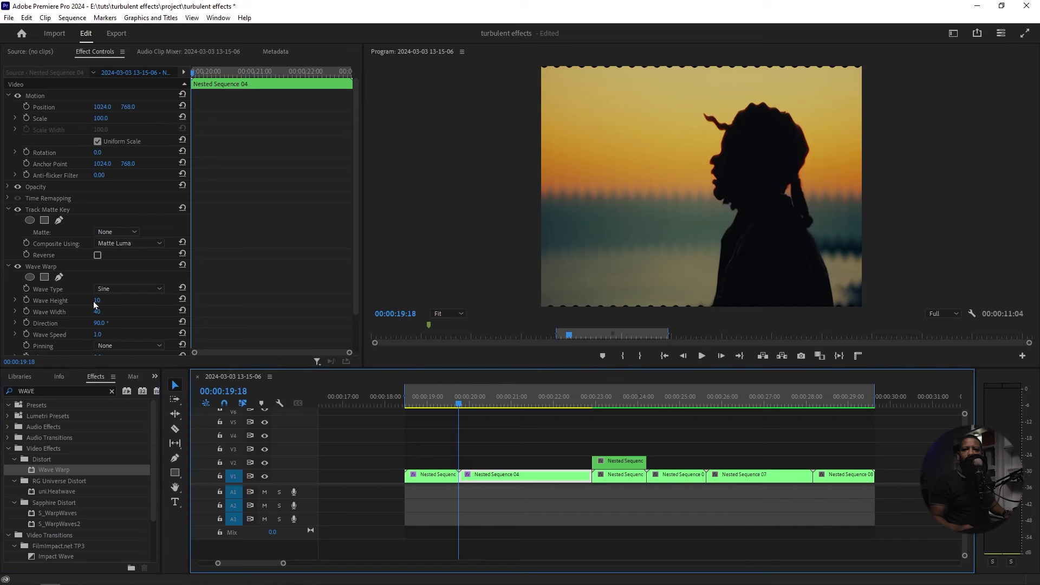
Keep Wave Width at 40 and reset the wave Direction to 90°.
scroll(98, 255, down, 2)
drag(97, 270, 227, 269)
key(ctrl+z)
drag(99, 281, 150, 292)
click(182, 280)
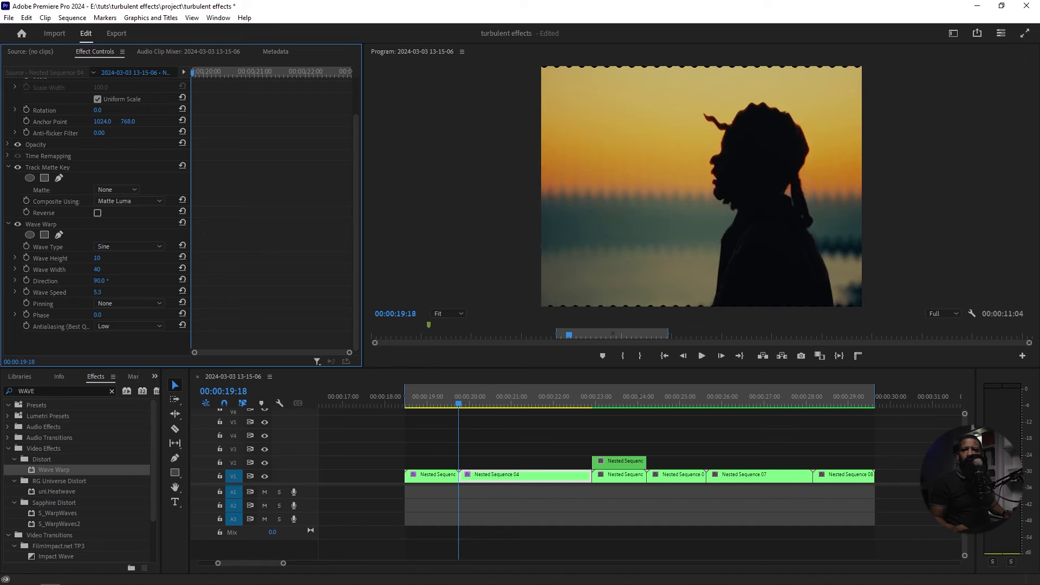
mouse_move(459, 405)
mouse_down()
mouse_move(510, 406)
mouse_move(458, 406)
mouse_up()
Pin the wave at All Edges and scrub Wave Height to 345 and Width to 13.
scroll(109, 271, down, 2)
click(129, 303)
click(136, 326)
drag(97, 258, 281, 258)
drag(95, 269, 49, 258)
Start keyframing Wave Height, Width and Speed, and move toward 20:09.
click(26, 258)
click(26, 270)
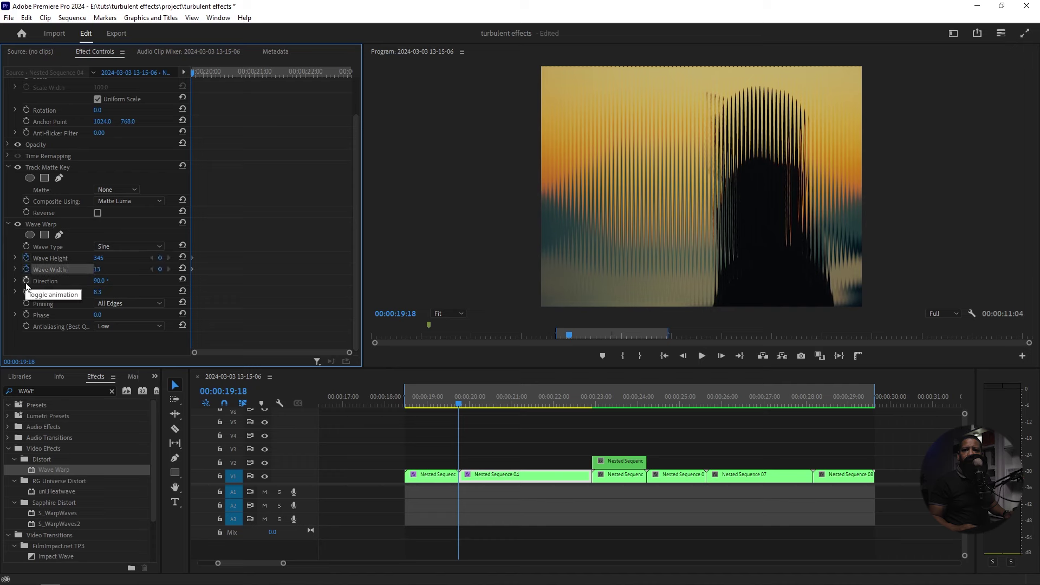
click(26, 291)
drag(458, 404, 485, 405)
At 20:09 set Wave Height 0, Width 1 and Speed 0, then play back the transition.
click(108, 257)
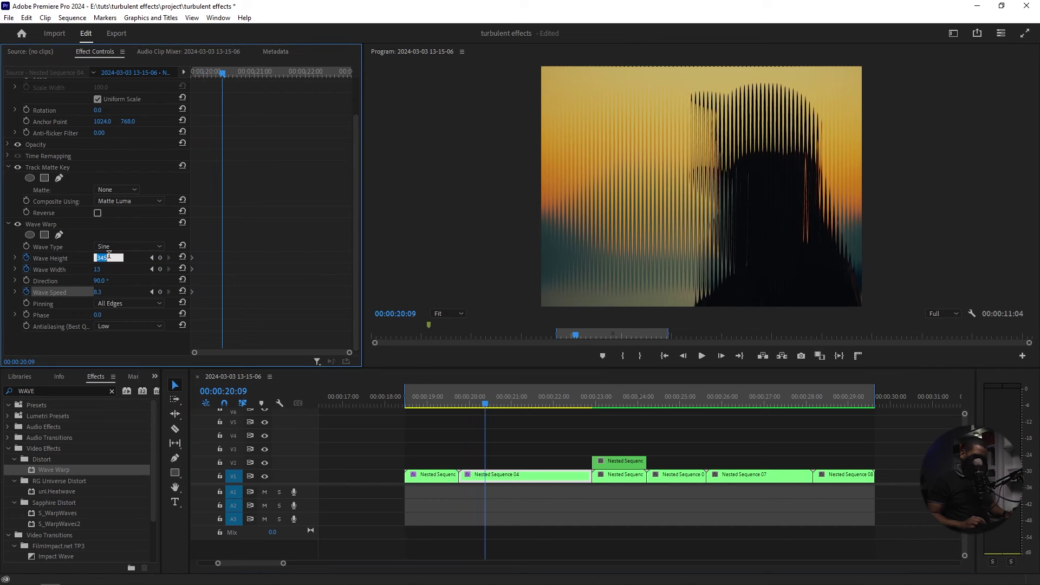
text(0)
key(Return)
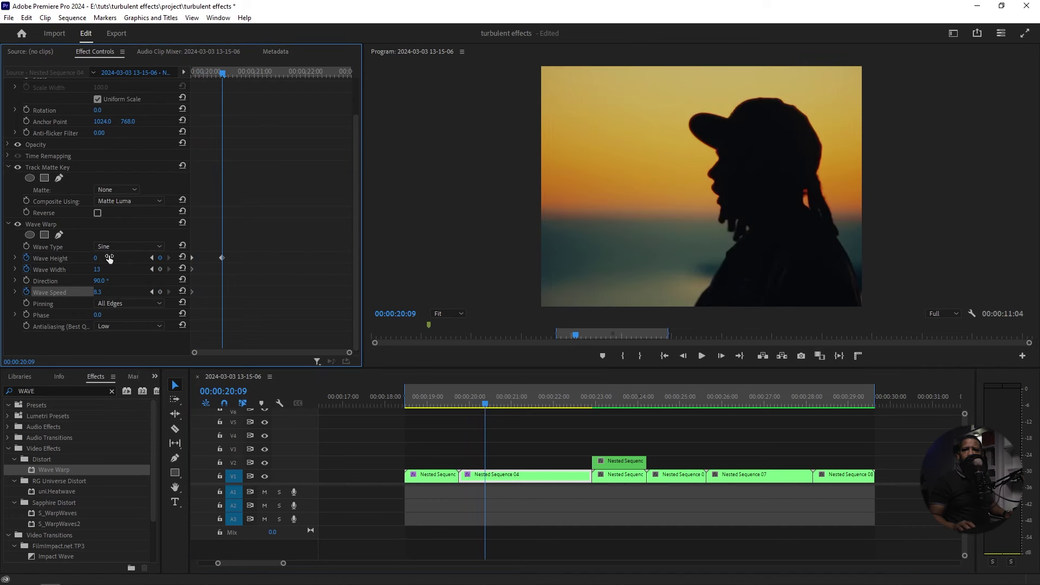
click(109, 267)
text(1)
key(Return)
click(101, 292)
text(0)
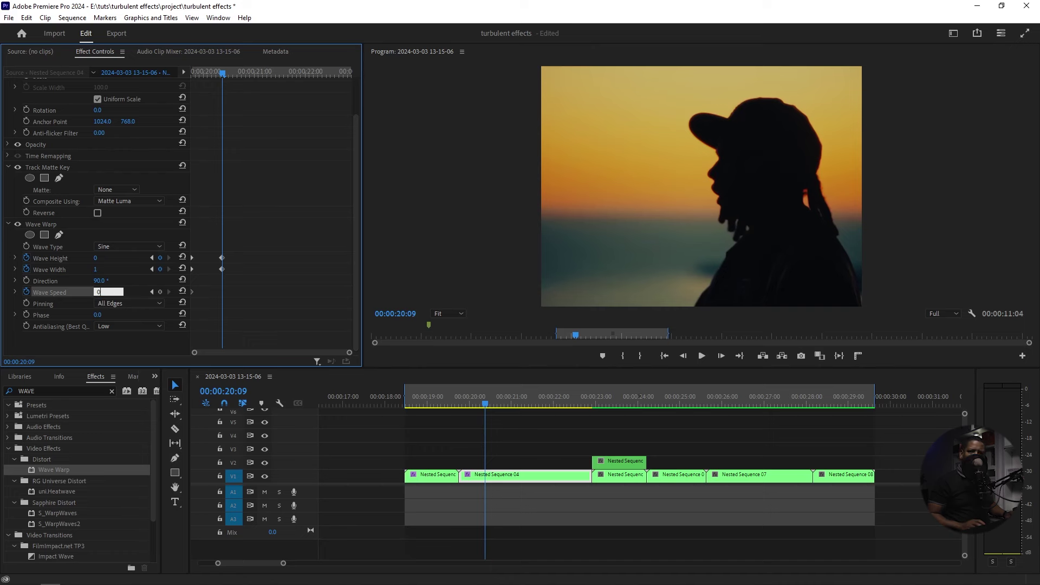
key(Return)
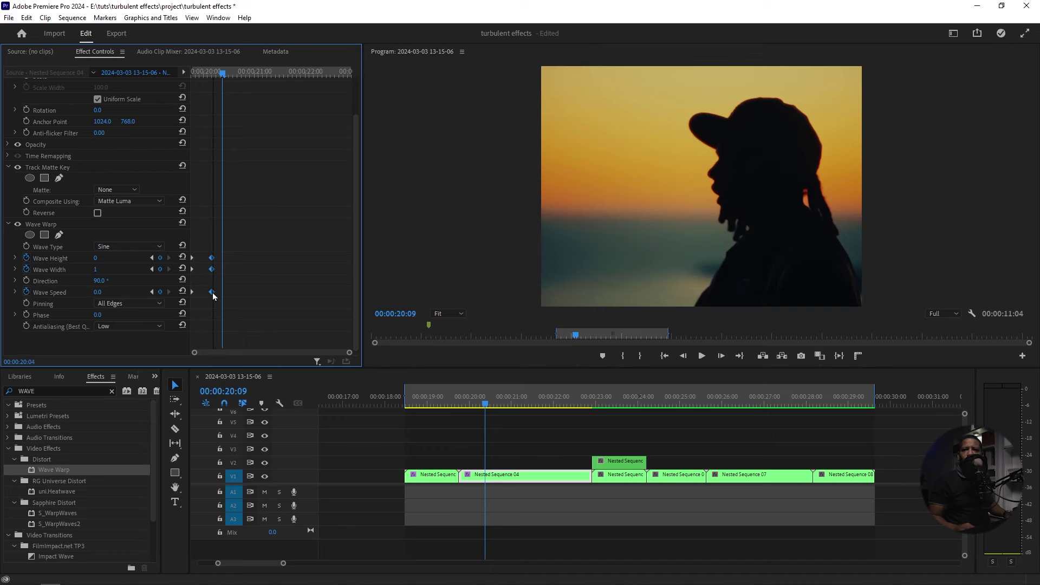
click(429, 404)
key(space)
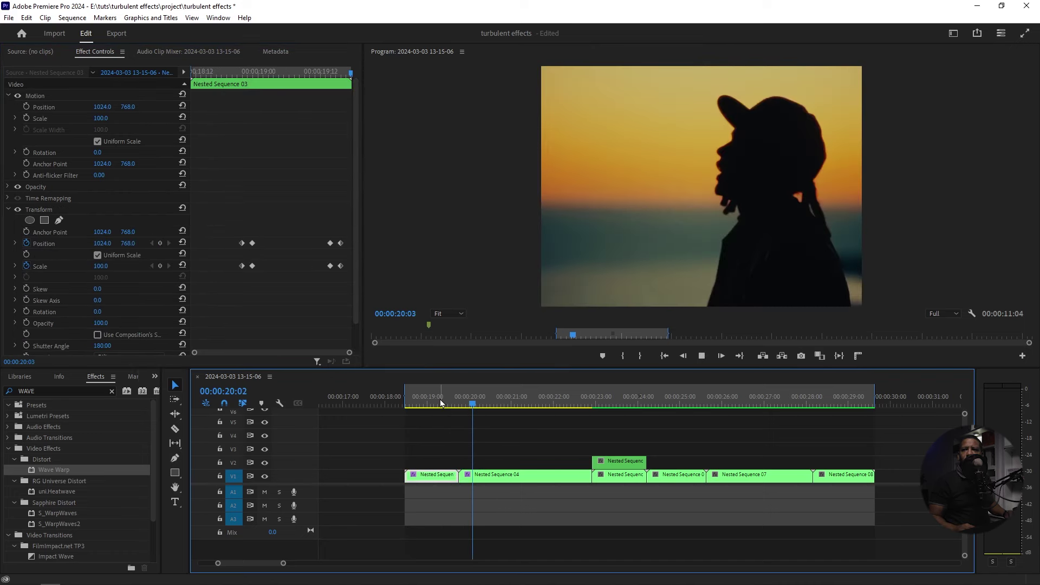
Paste the three Wave Warp keyframes again at 00:00:22:12.
key(space)
drag(509, 402, 481, 417)
drag(204, 291, 210, 339)
drag(317, 99, 329, 100)
key(ctrl+v)
Play back the sequence from the transitions' start and return to the cut near 23:08.
scroll(184, 344, down, 1)
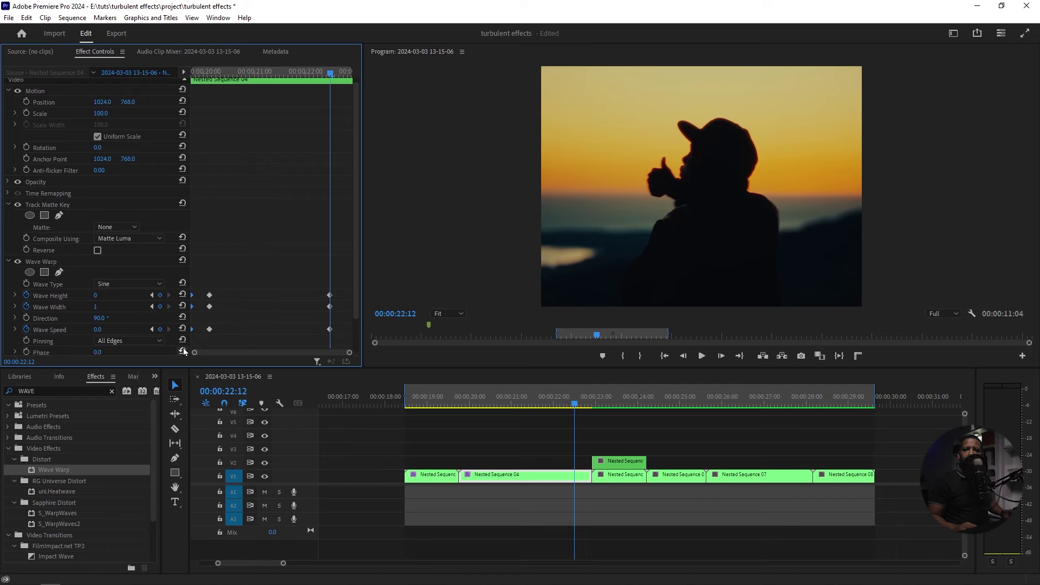
key(space)
click(406, 401)
key(space)
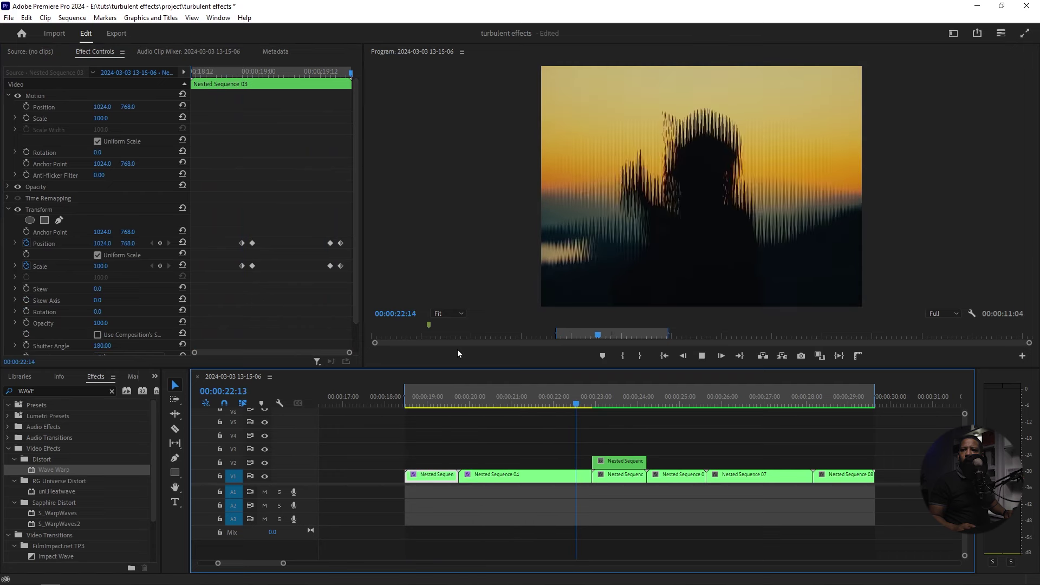
key(space)
drag(616, 410, 611, 408)
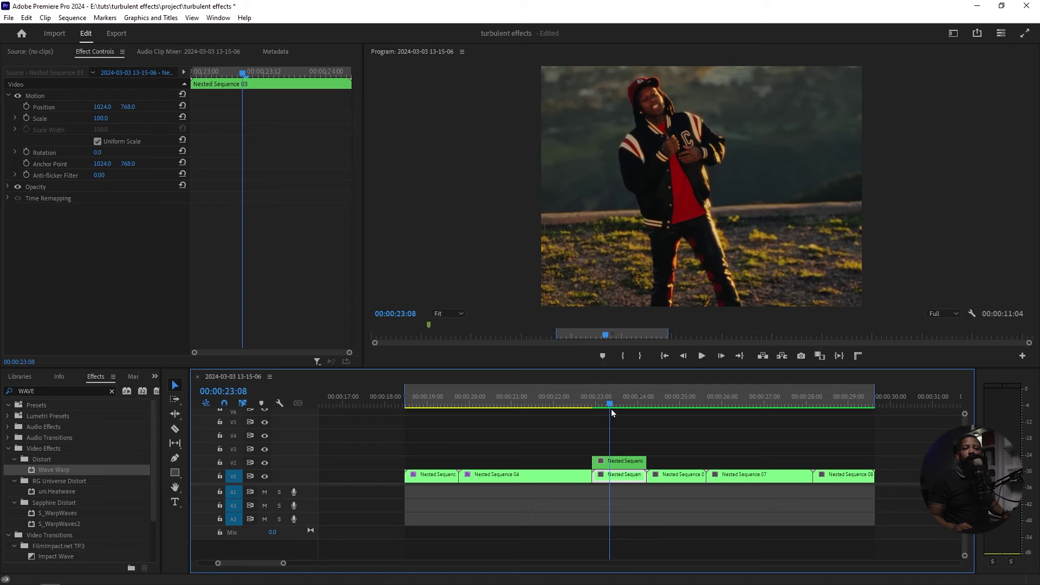
Toggle the V2 close-up to inspect V1, then apply Track Matte Key to Nested Sequence 03.
drag(611, 409, 616, 408)
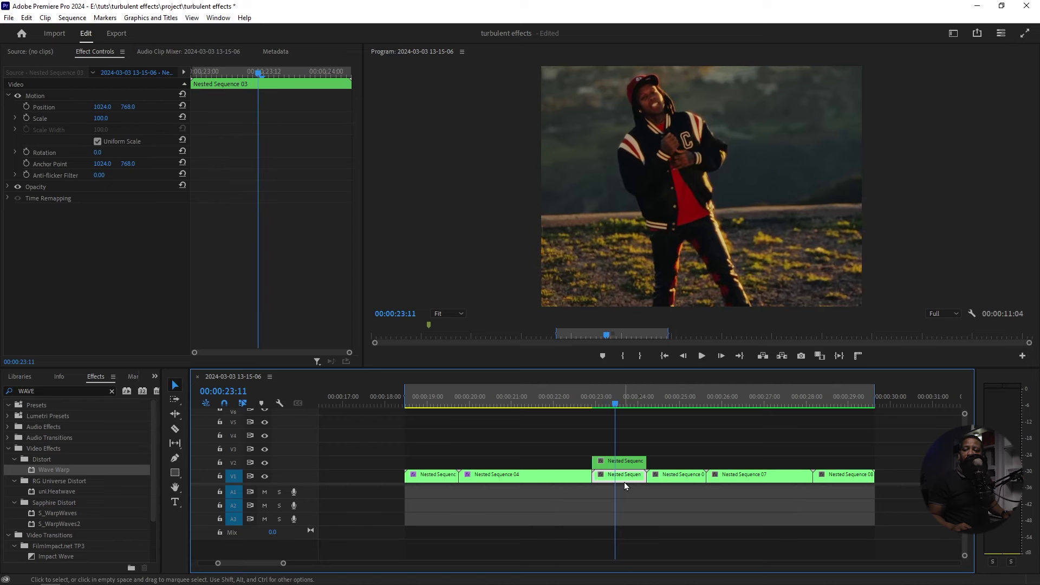
click(265, 463)
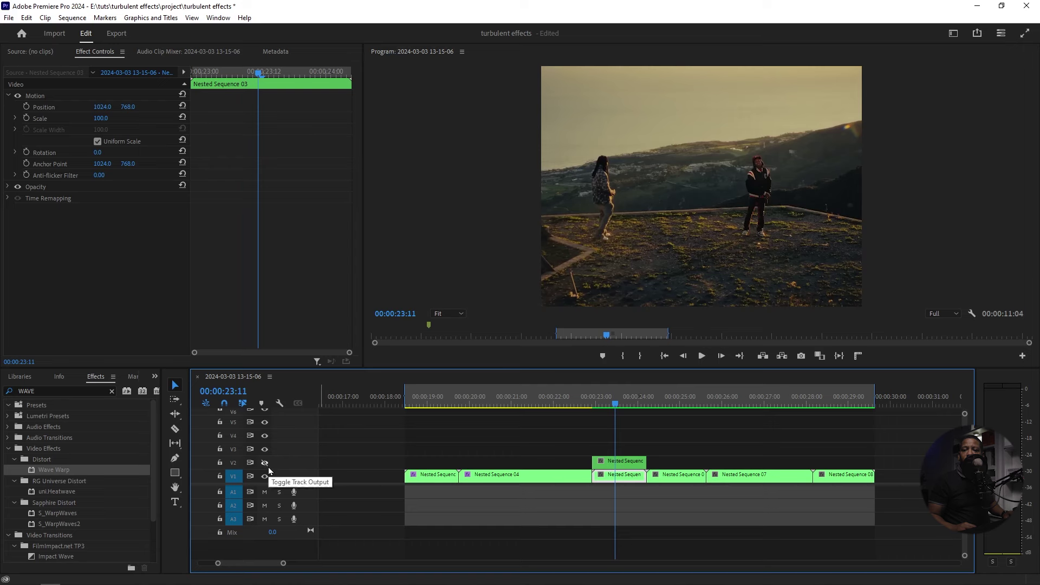
click(264, 463)
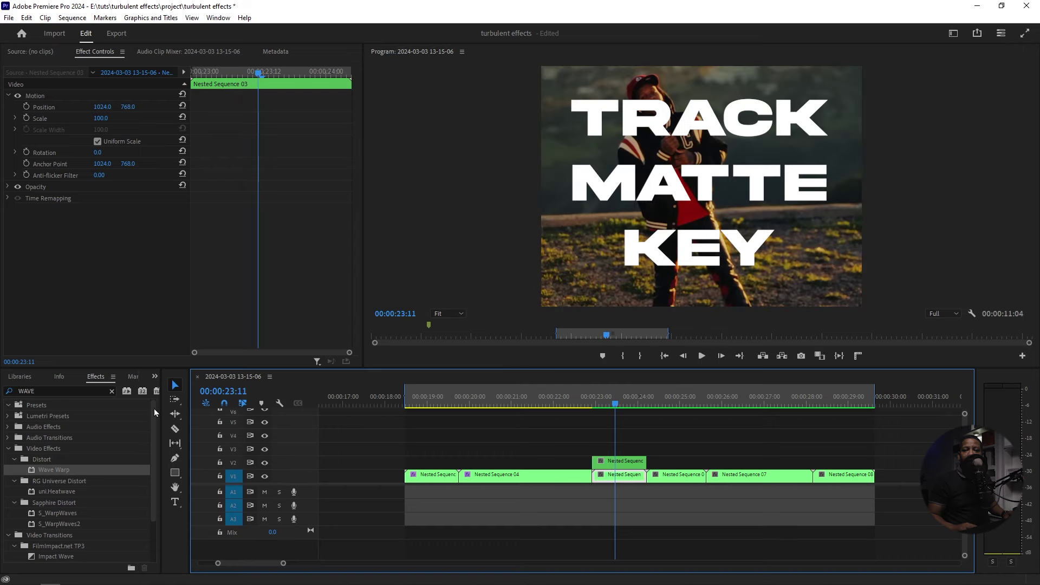
click(112, 390)
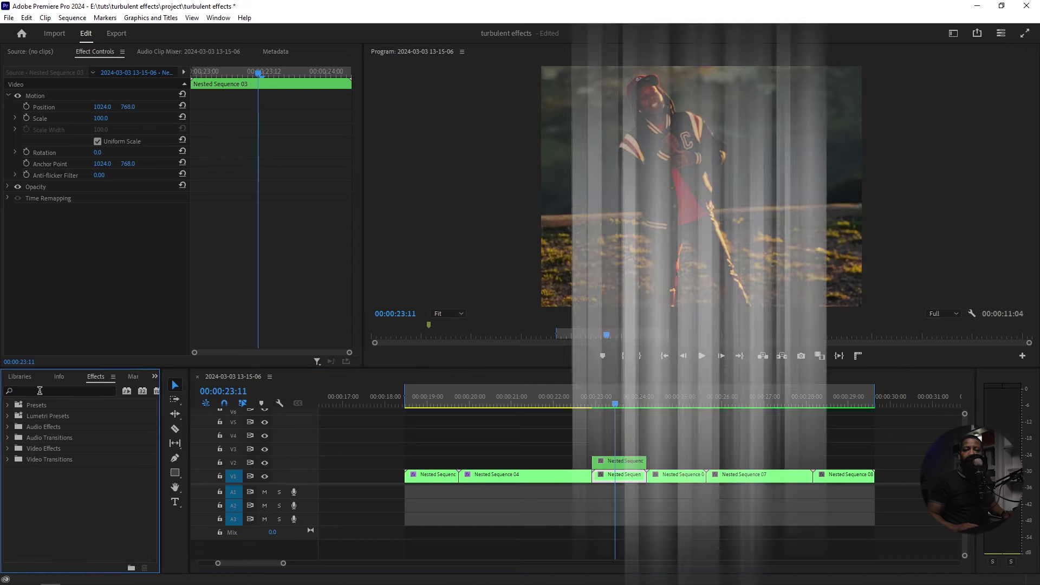
click(40, 390)
text(TRACK)
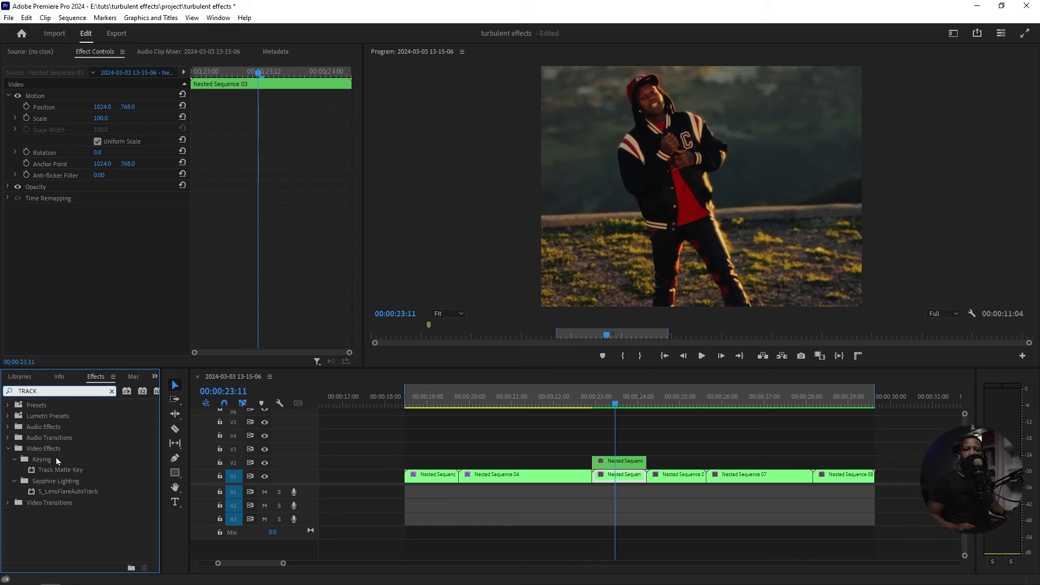
click(51, 470)
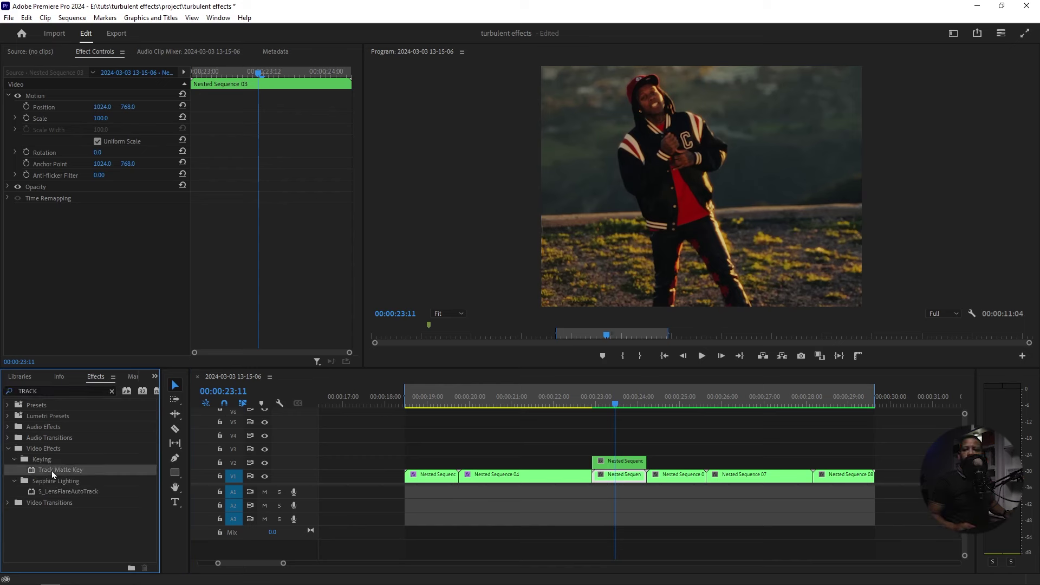
drag(51, 470, 621, 483)
Set Track Matte Key Composite Using to Matte Luma with Video 2 as the matte.
click(157, 243)
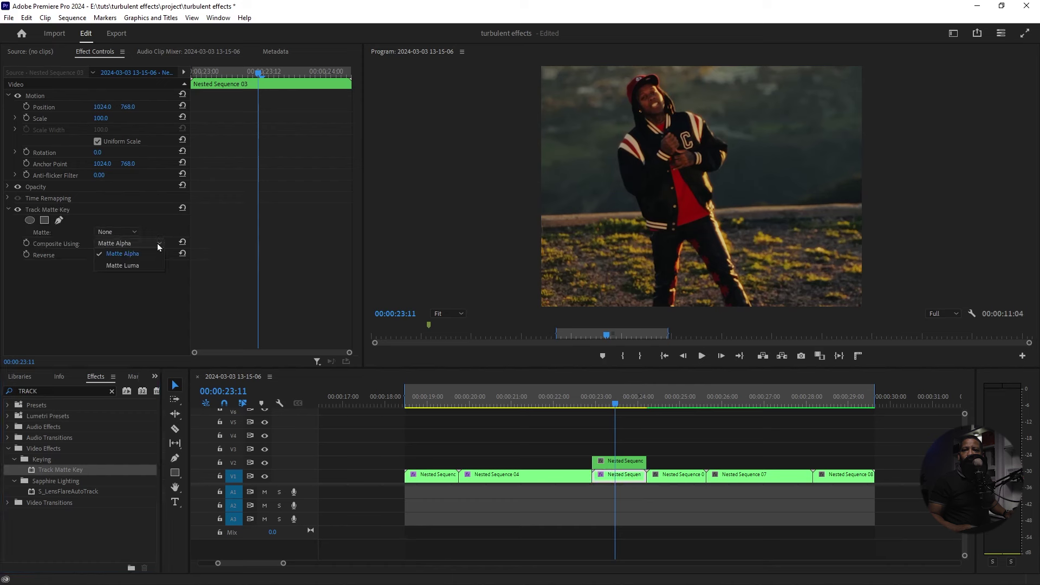
click(132, 266)
click(130, 232)
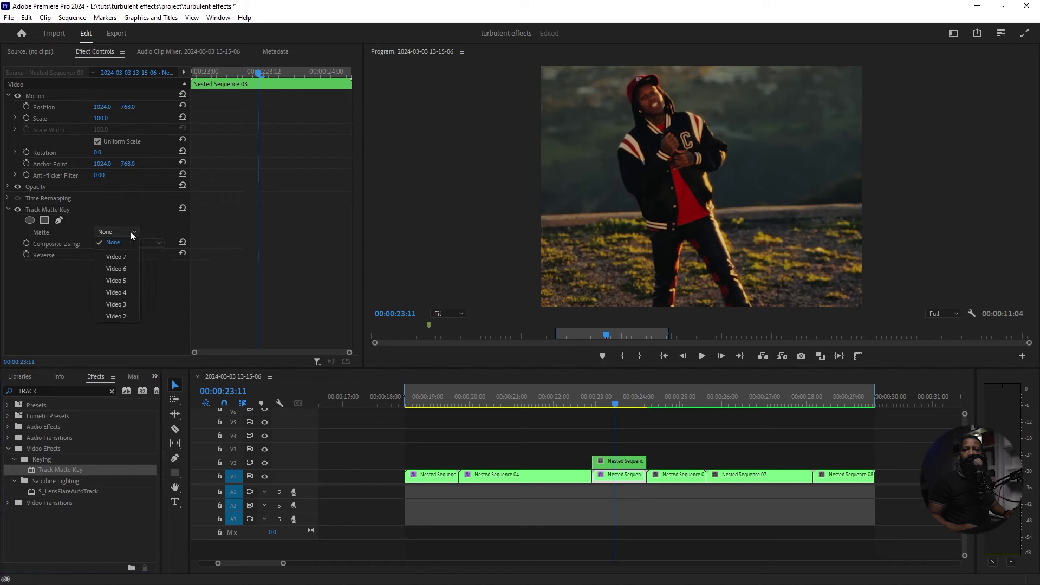
click(126, 317)
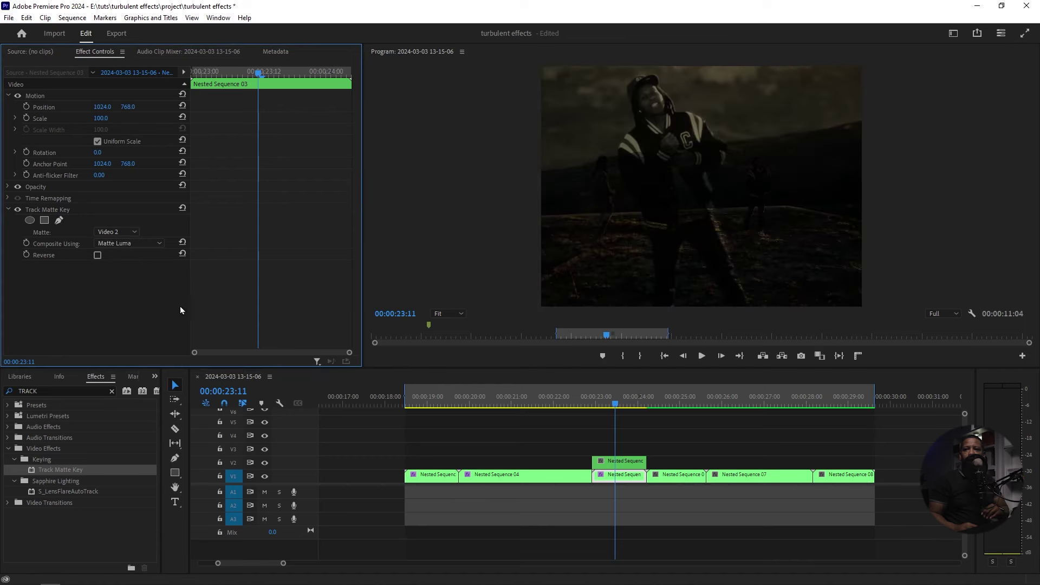
click(626, 480)
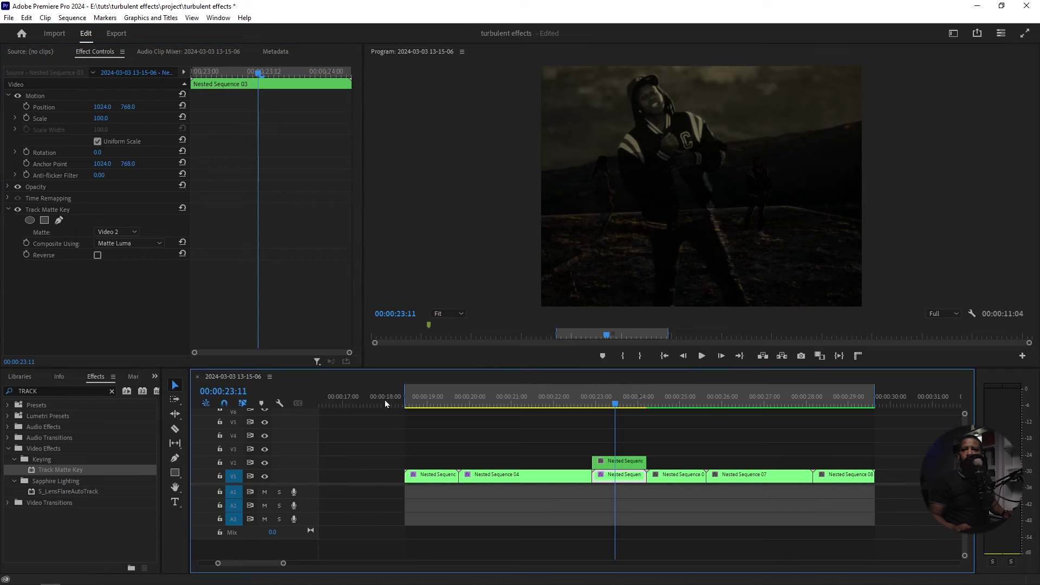
Turn on Track Matte Key Reverse and play back the matte transition.
click(98, 255)
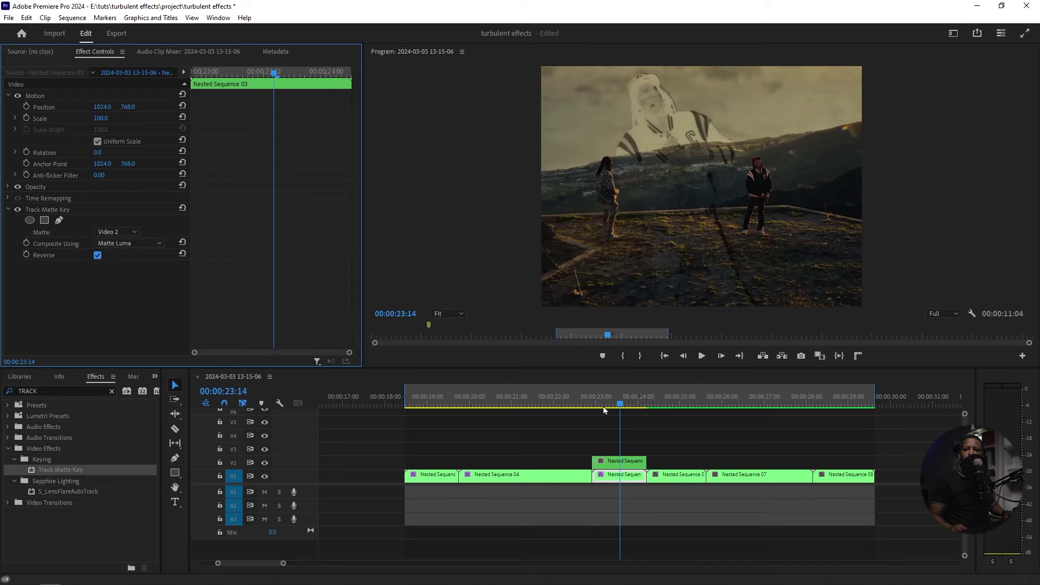
drag(621, 406, 405, 406)
key(space)
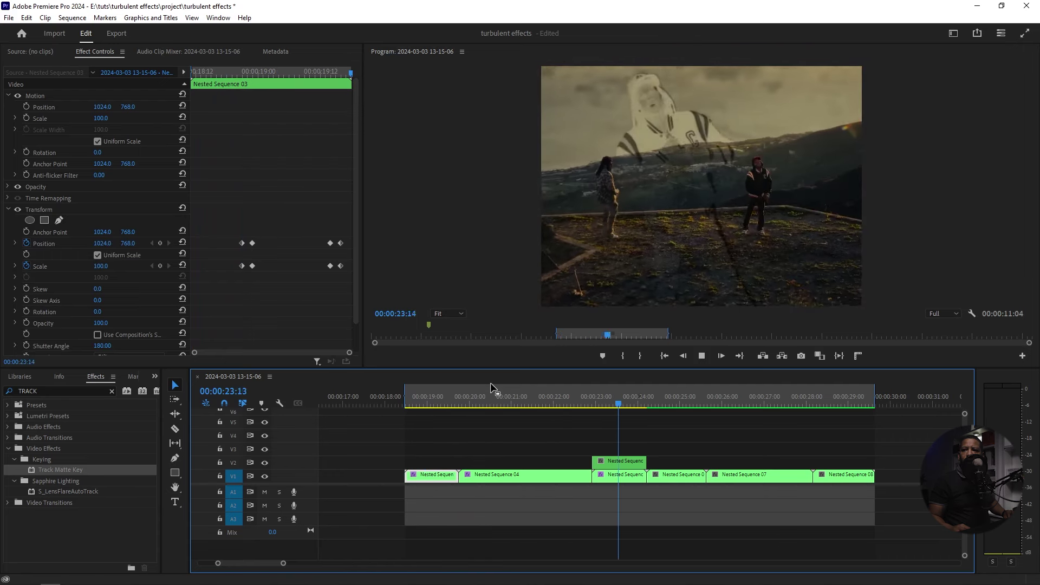
key(space)
Turn Reverse off again and scrub ahead to Nested Sequence 06 at 24:20.
drag(666, 404, 615, 409)
click(98, 255)
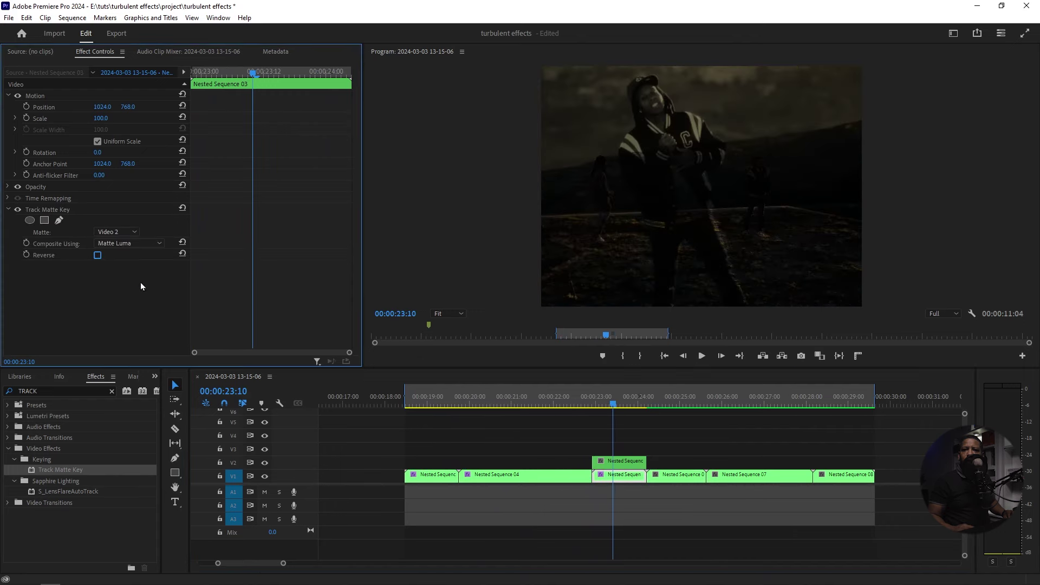
drag(614, 406, 672, 406)
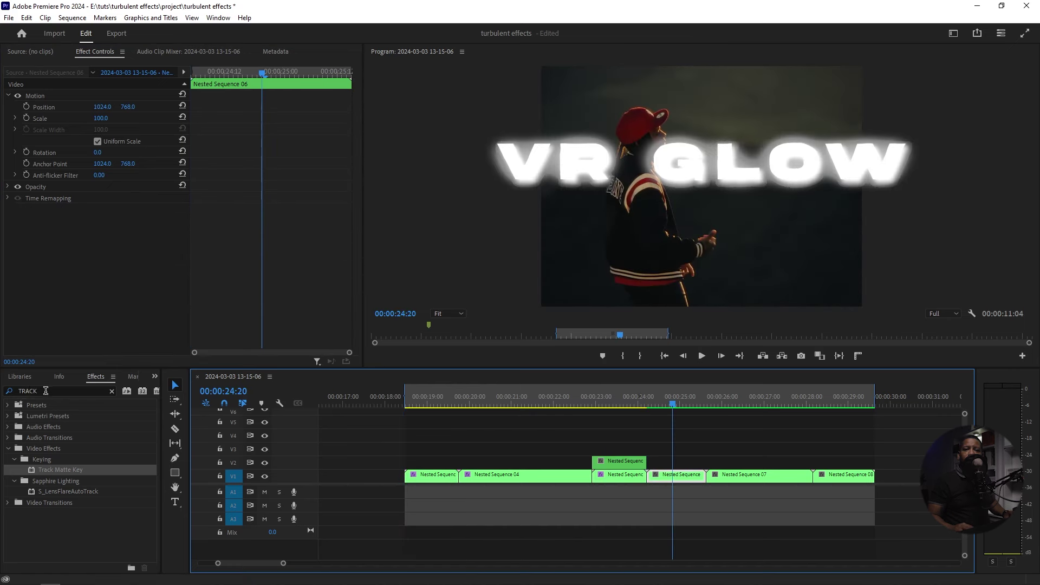
Apply VR Glow to Nested Sequence 06 and move the playhead to 00:00:24:05.
triple_click(27, 390)
text(VR GLOW)
drag(48, 470, 680, 481)
click(646, 404)
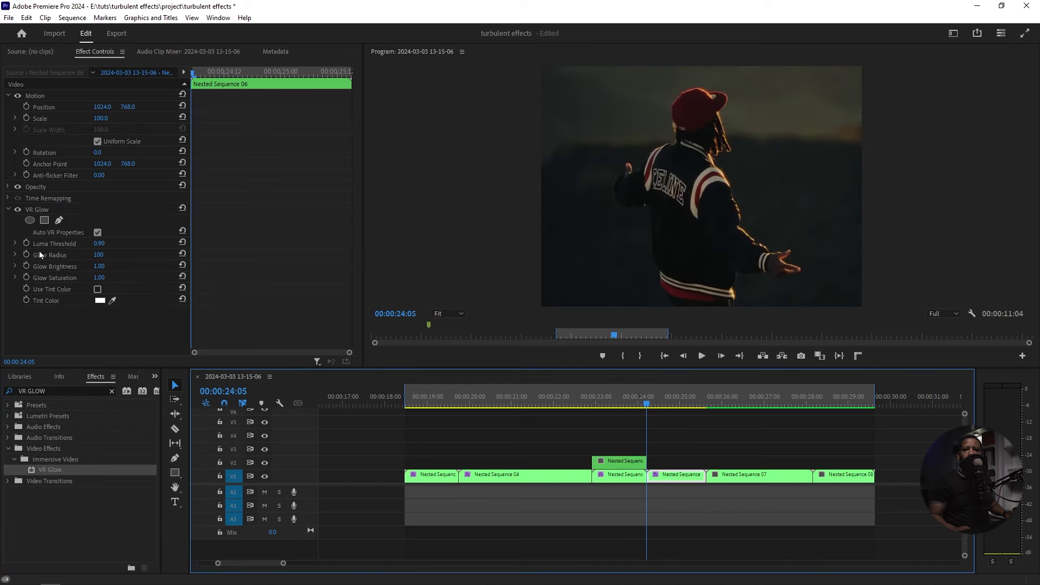
Change the VR Glow Tint Color from white to a saturated orange.
click(101, 303)
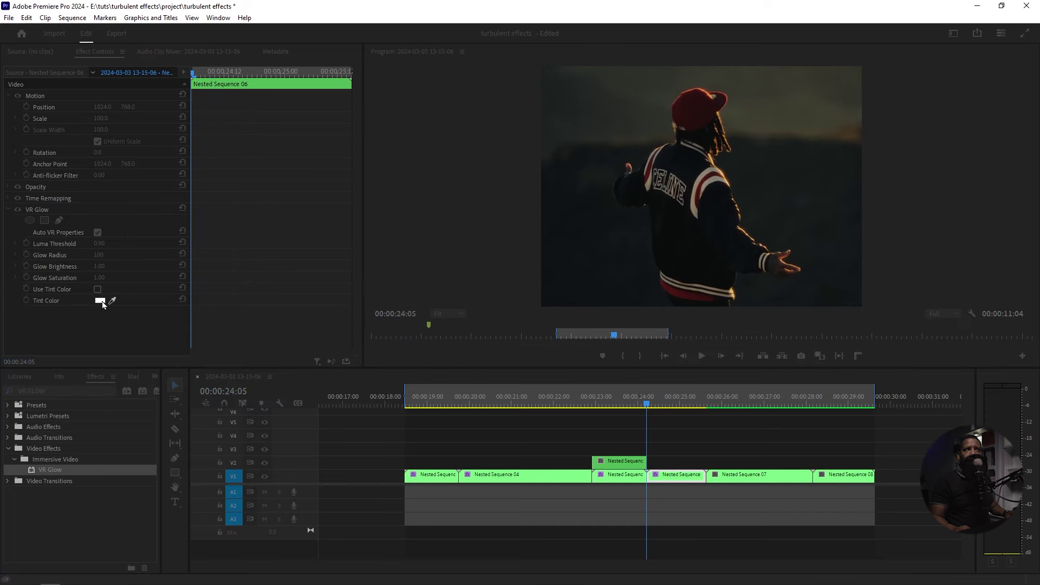
click(288, 175)
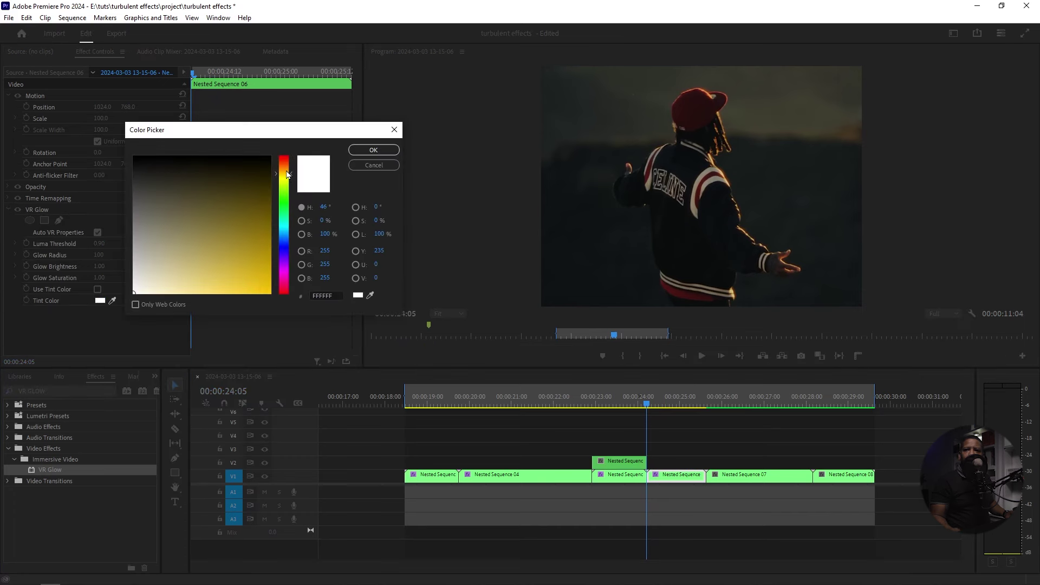
drag(288, 174, 290, 173)
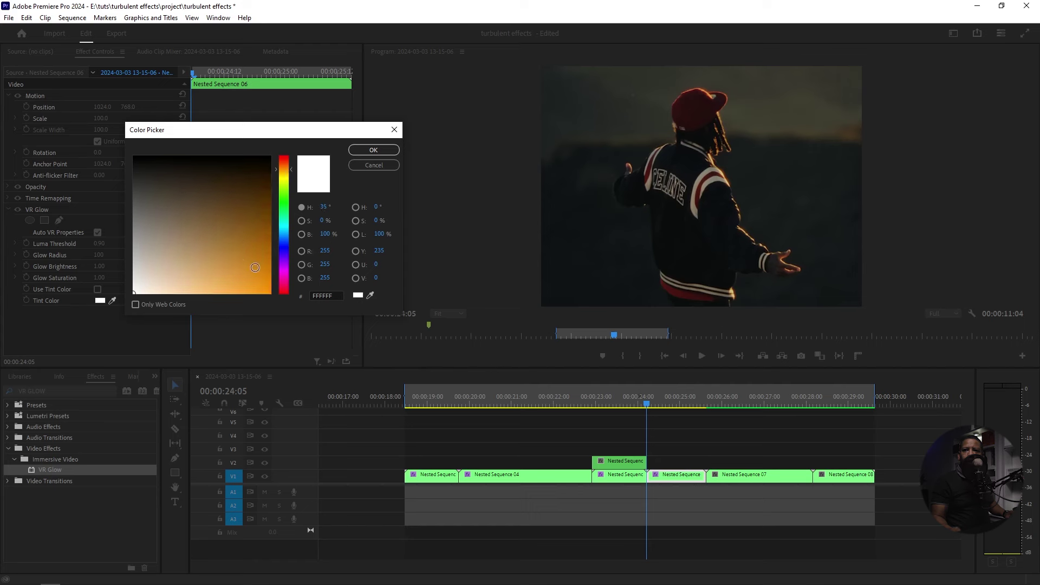
click(256, 284)
click(374, 150)
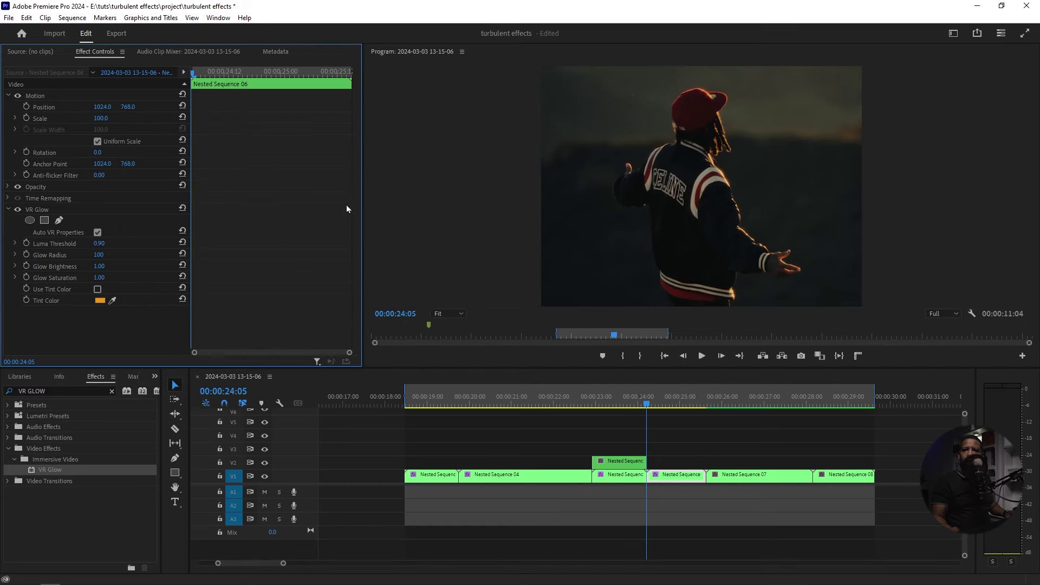
click(100, 243)
Enable Luma Threshold keyframing and set a 0.30 keyframe at 00:00:24:11.
click(25, 242)
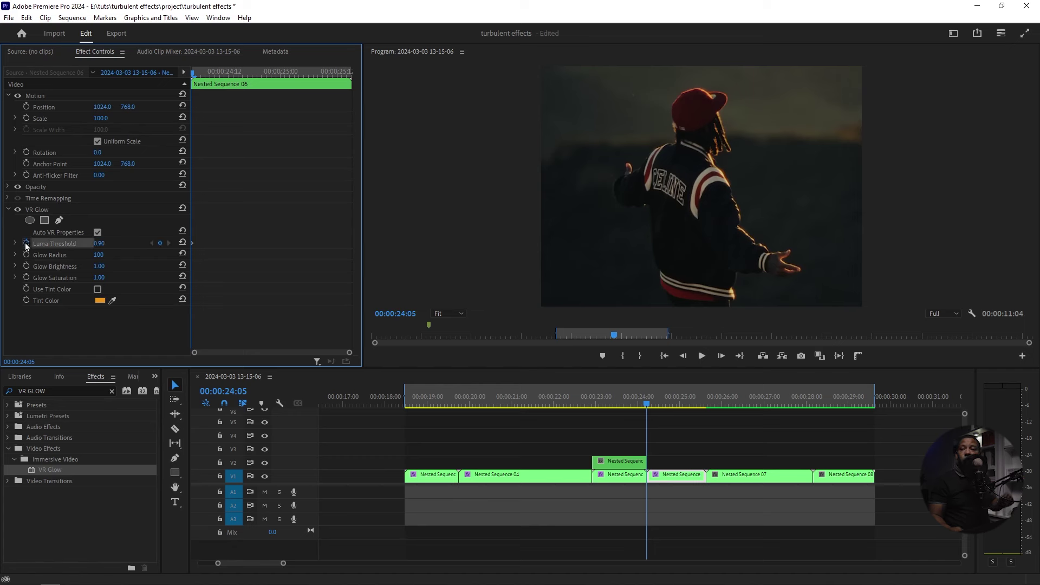
click(656, 404)
click(100, 243)
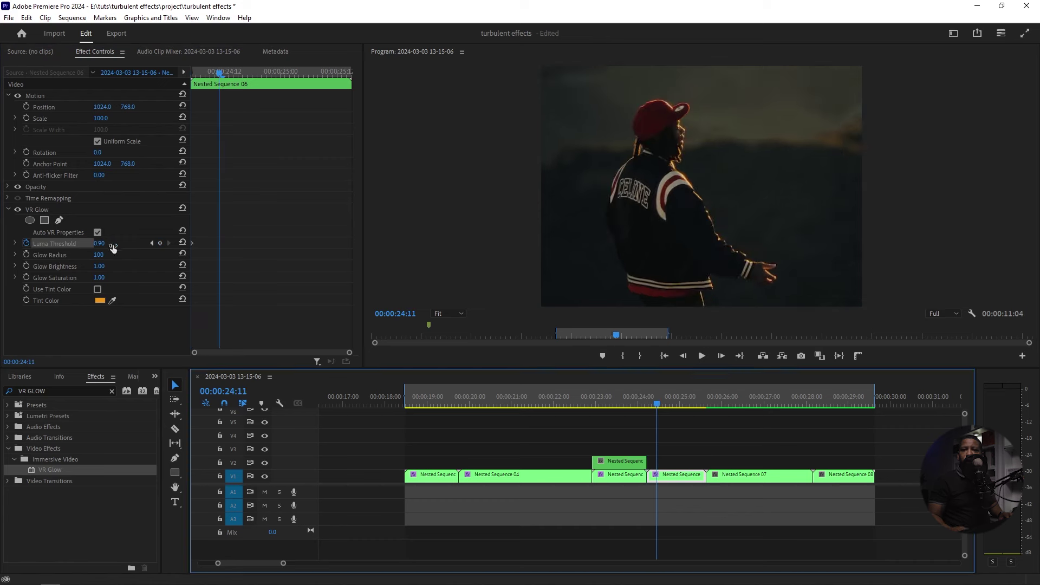
text(3)
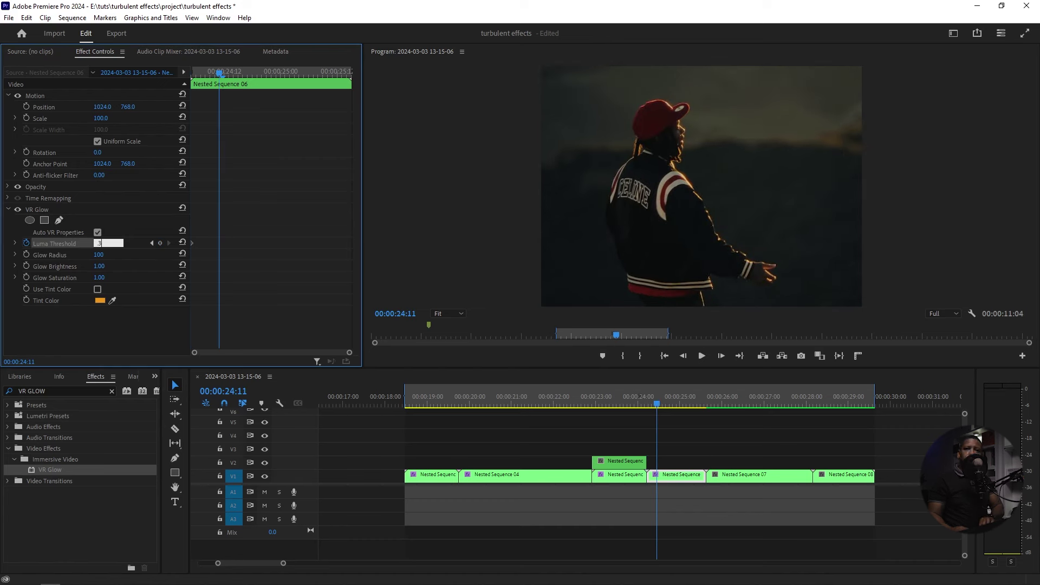
key(Return)
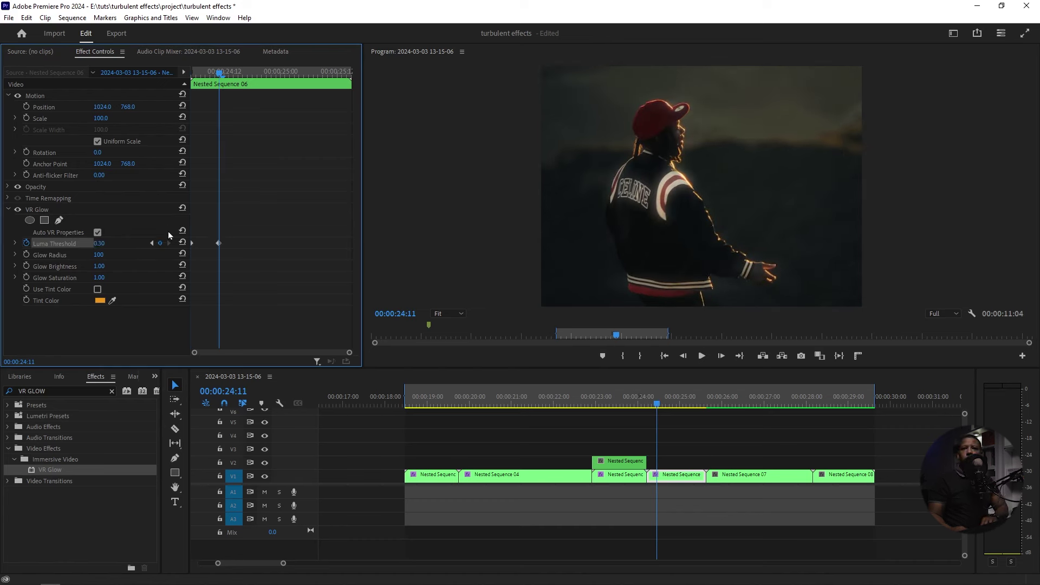
Turn on Use Tint Color for the orange glow and key Luma Threshold 0.20 at 24:18.
click(97, 289)
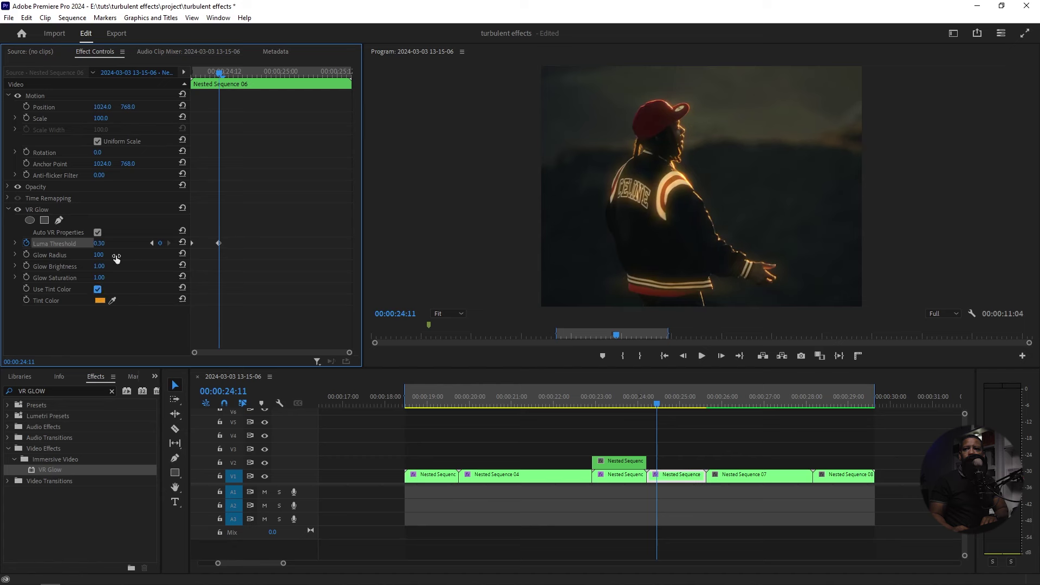
drag(220, 75, 252, 75)
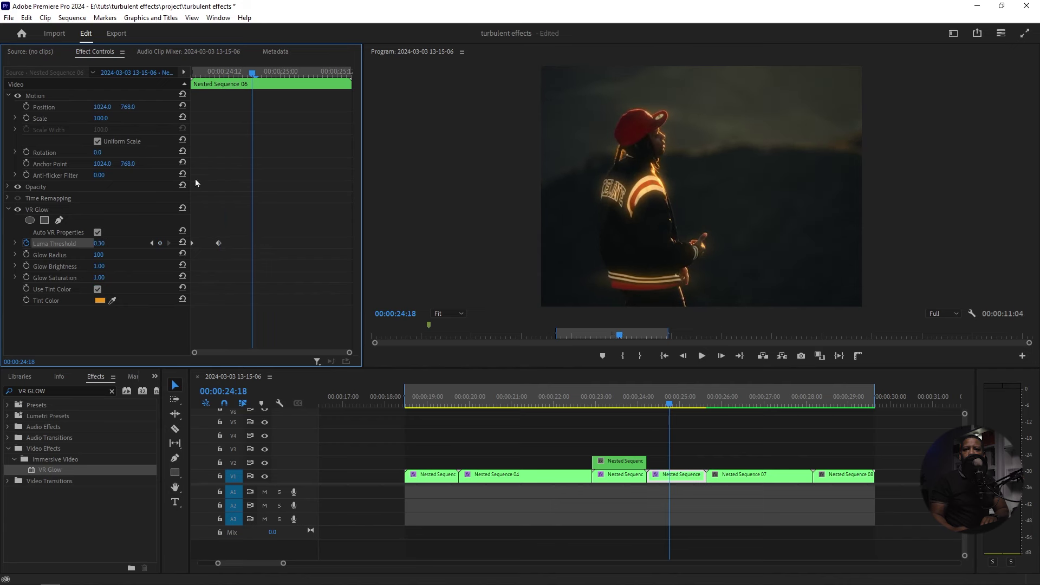
click(103, 244)
text(0.2)
key(Return)
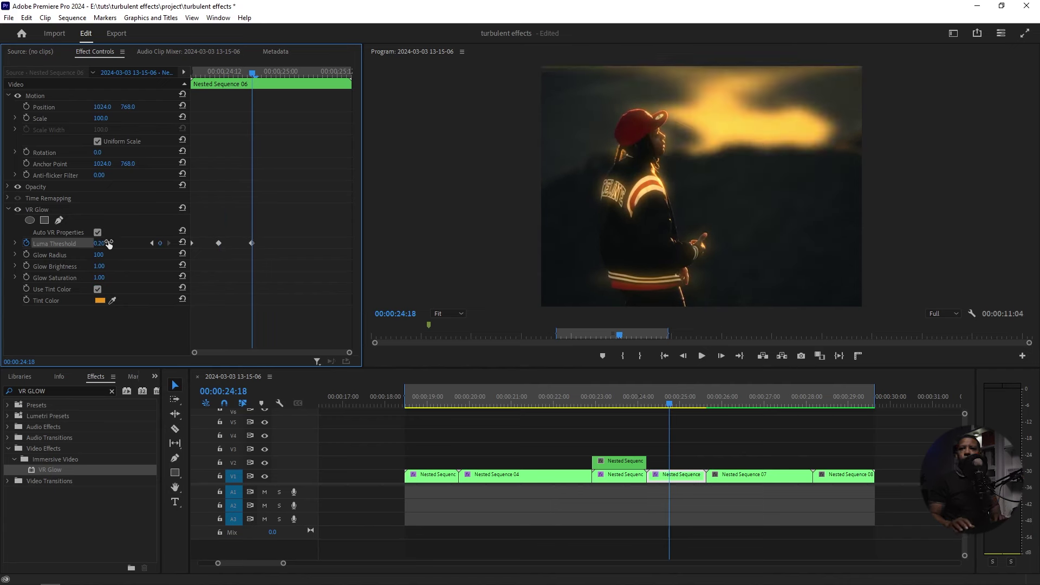
Add Luma Threshold keyframes of 0.90 at 24:22 and 0.30 after it.
drag(672, 405, 687, 406)
click(101, 244)
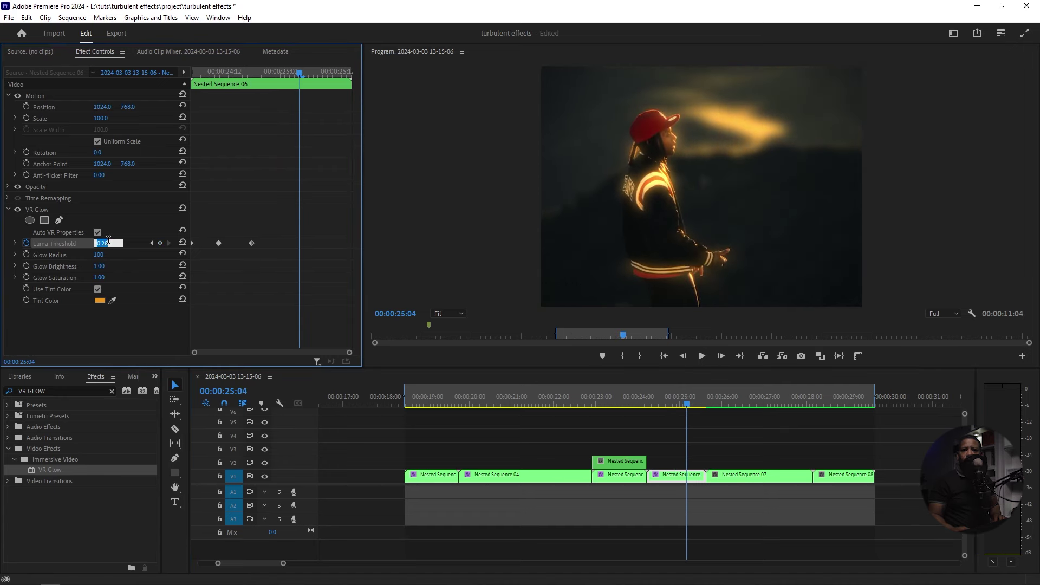
text(0.90)
key(Return)
text(0.30)
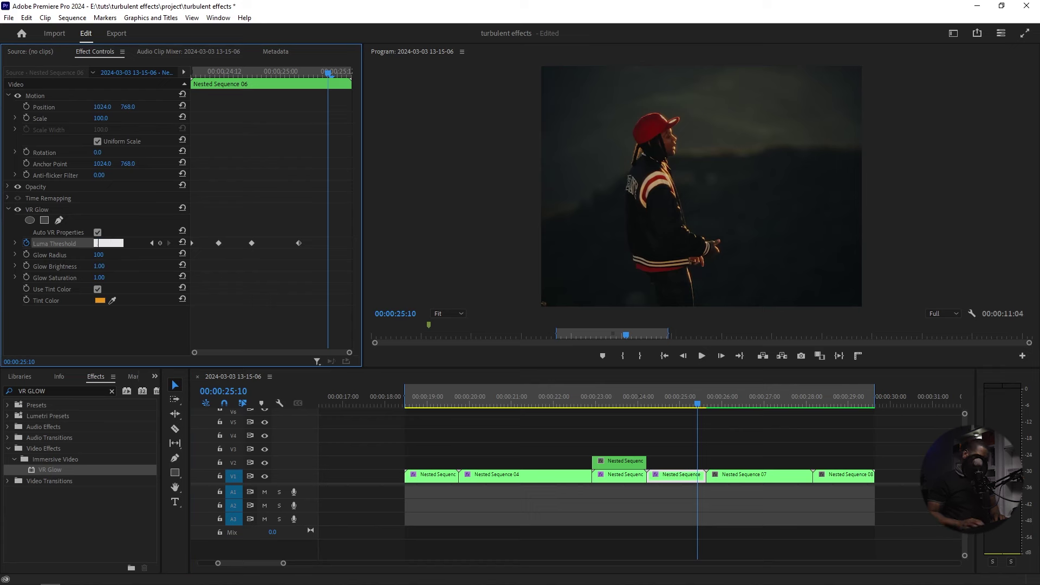
click(705, 406)
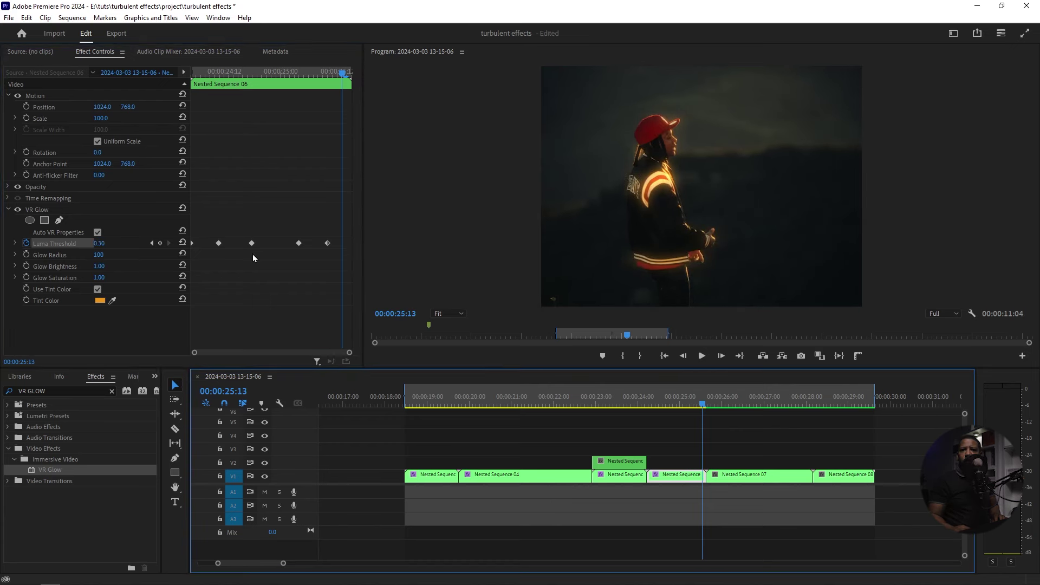
Set the final 1.00 Luma Threshold keyframe, then play back from 23:14.
click(101, 244)
text(1)
key(Return)
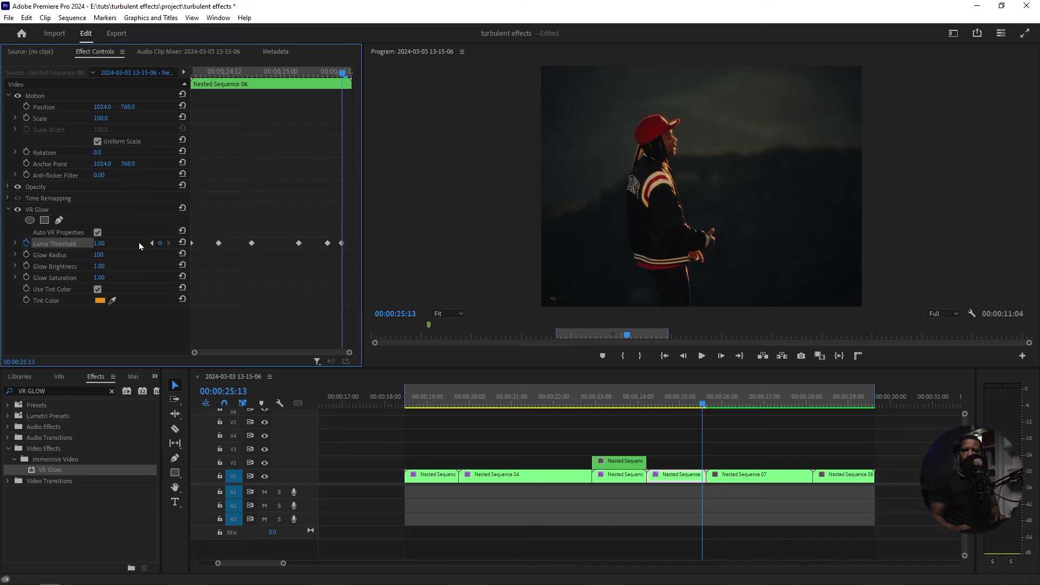
click(101, 244)
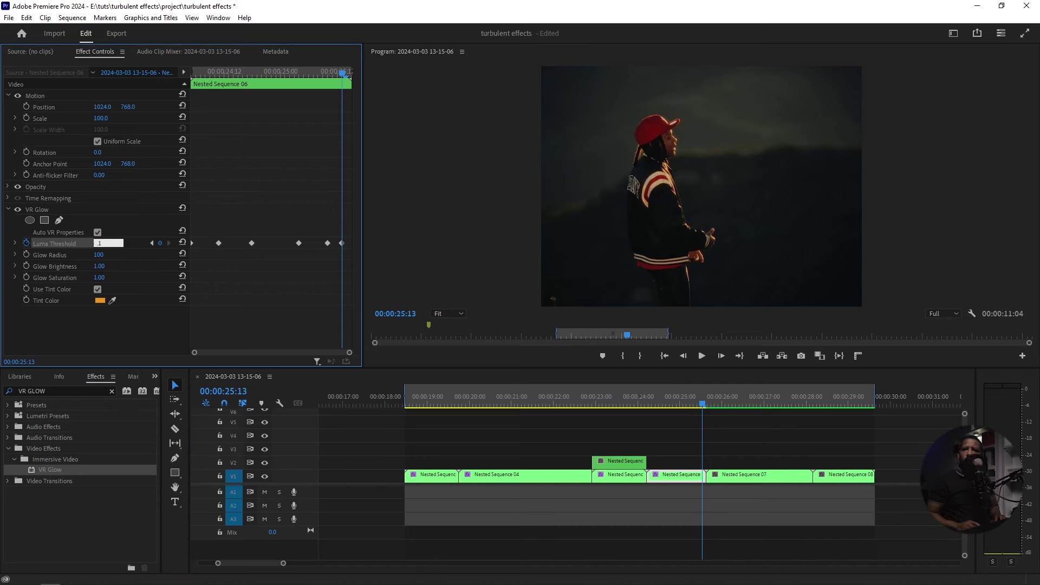
click(621, 405)
key(space)
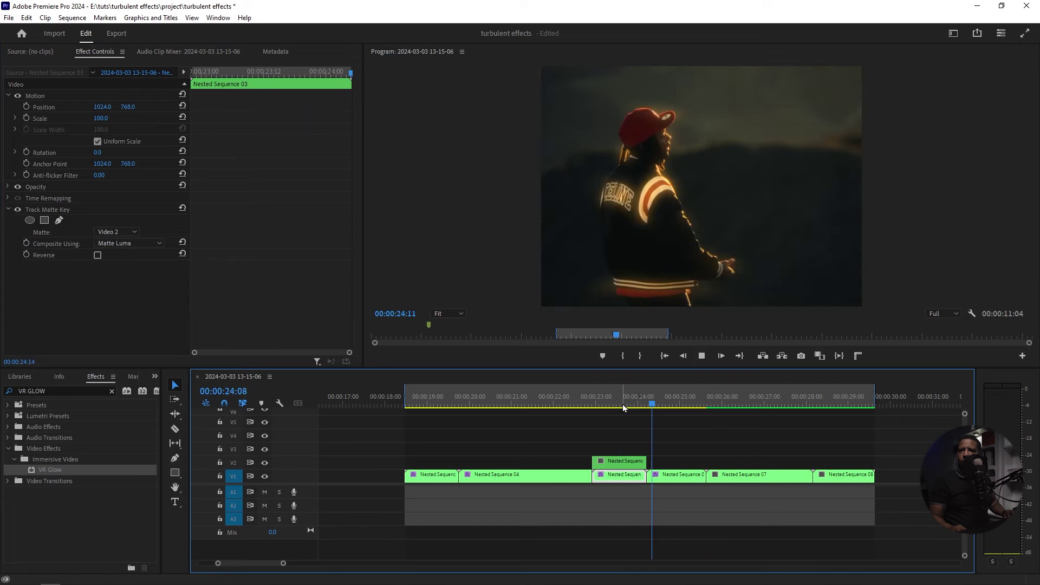
key(space)
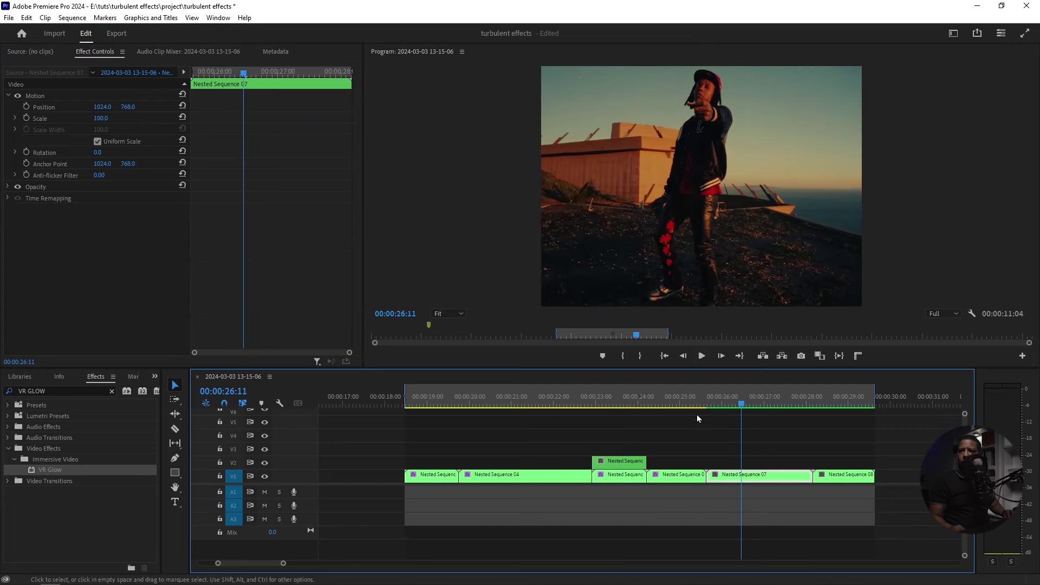
drag(743, 404, 711, 404)
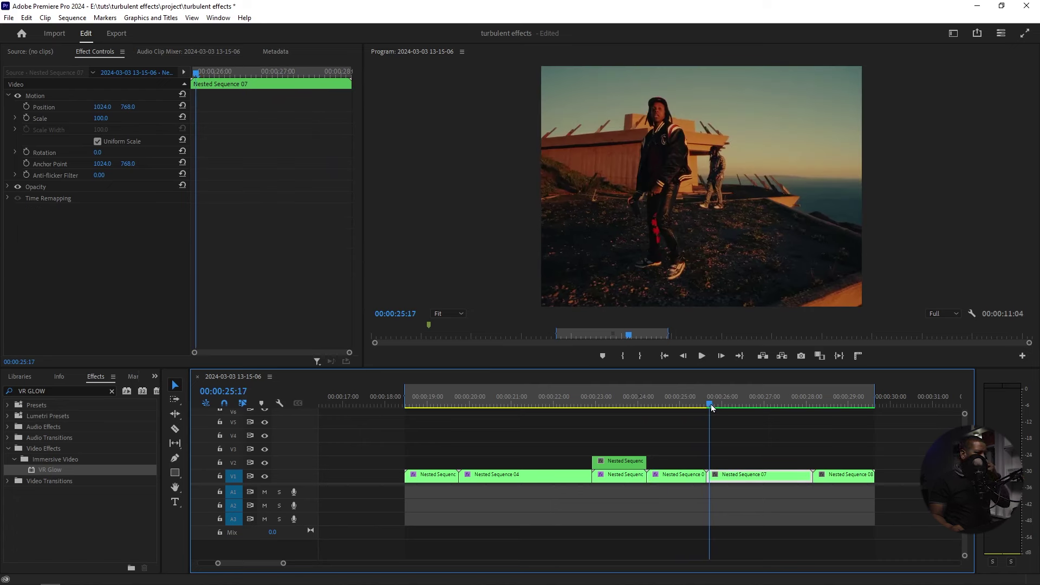
drag(711, 404, 711, 410)
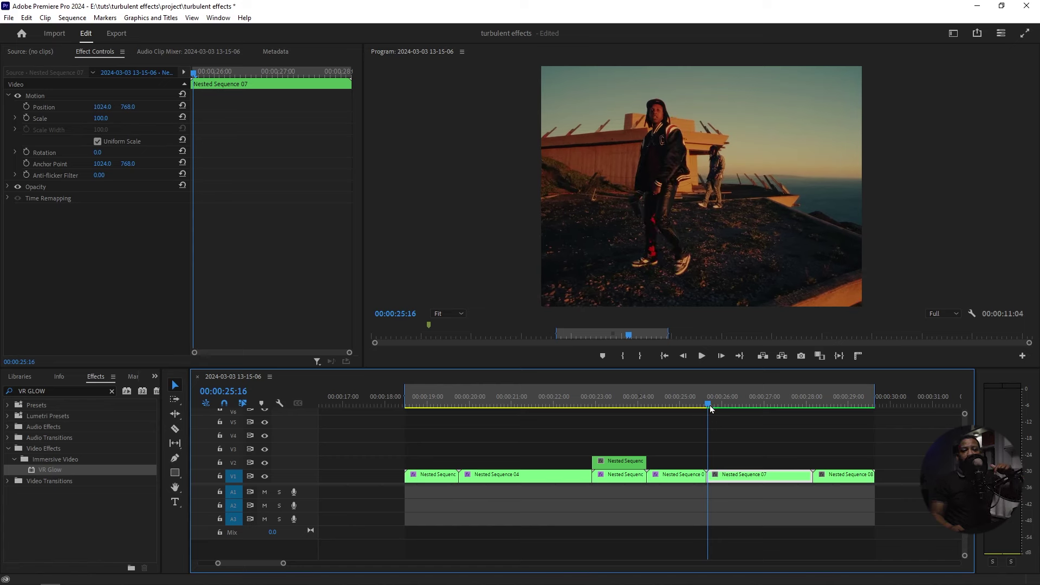
drag(710, 407, 708, 409)
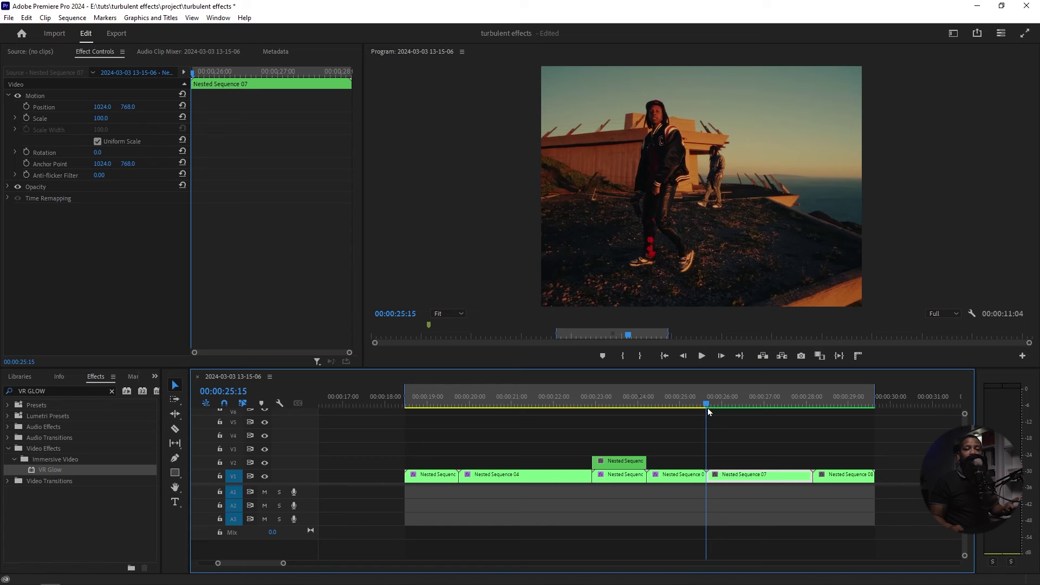
drag(710, 410, 730, 412)
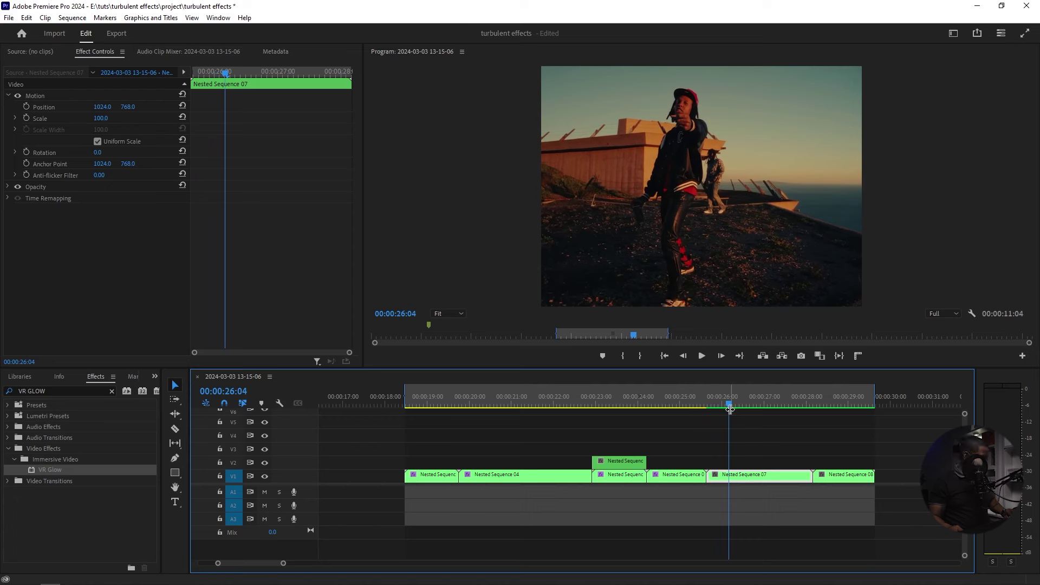
Razor-cut Nested Sequence 07 on V1 at 26:04 and the next two-frame points.
key(c)
click(730, 472)
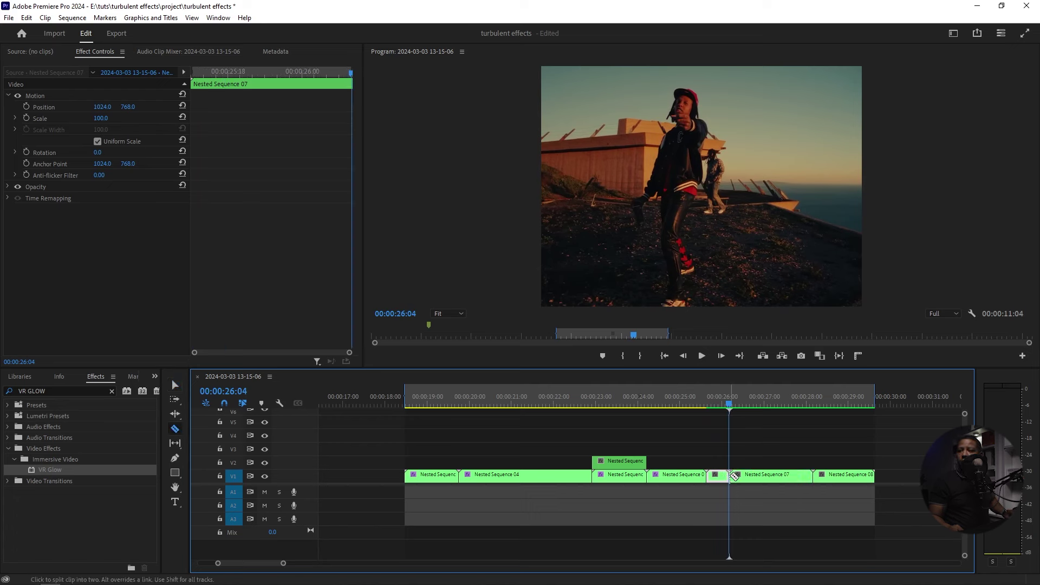
drag(217, 565, 228, 564)
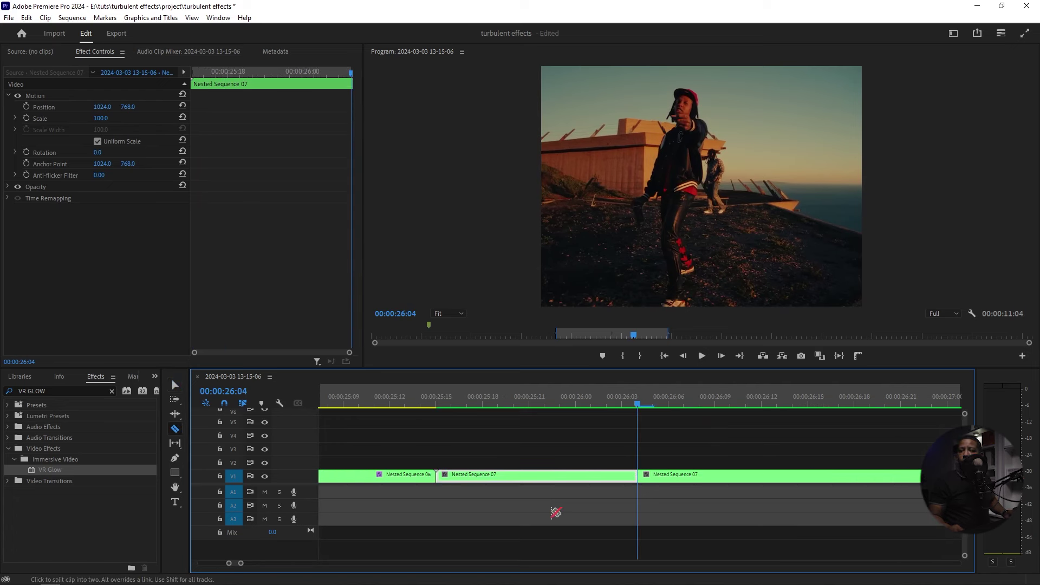
key(Right)
key(Right)
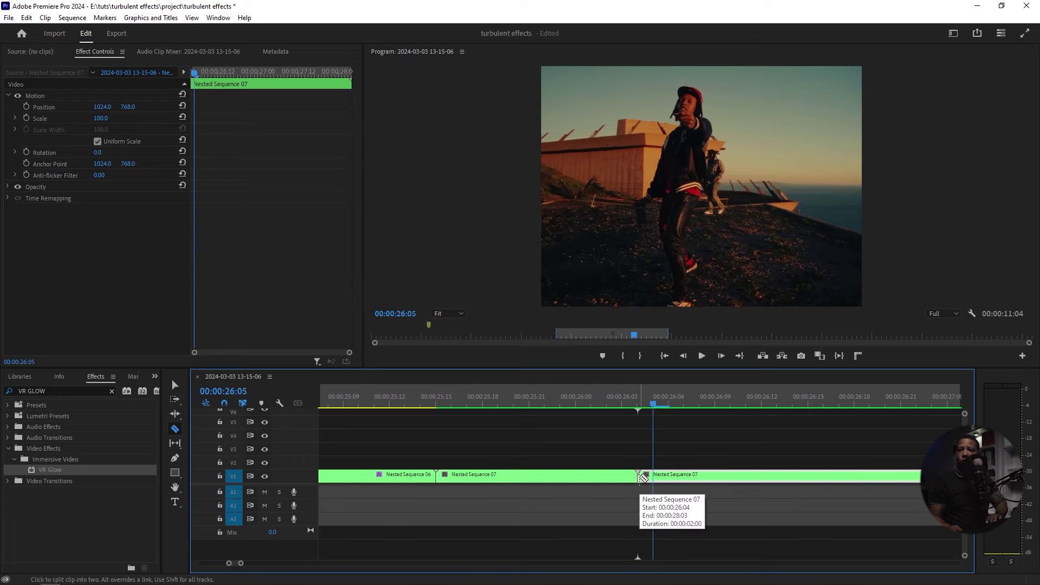
click(669, 476)
key(Right)
key(Right)
click(697, 477)
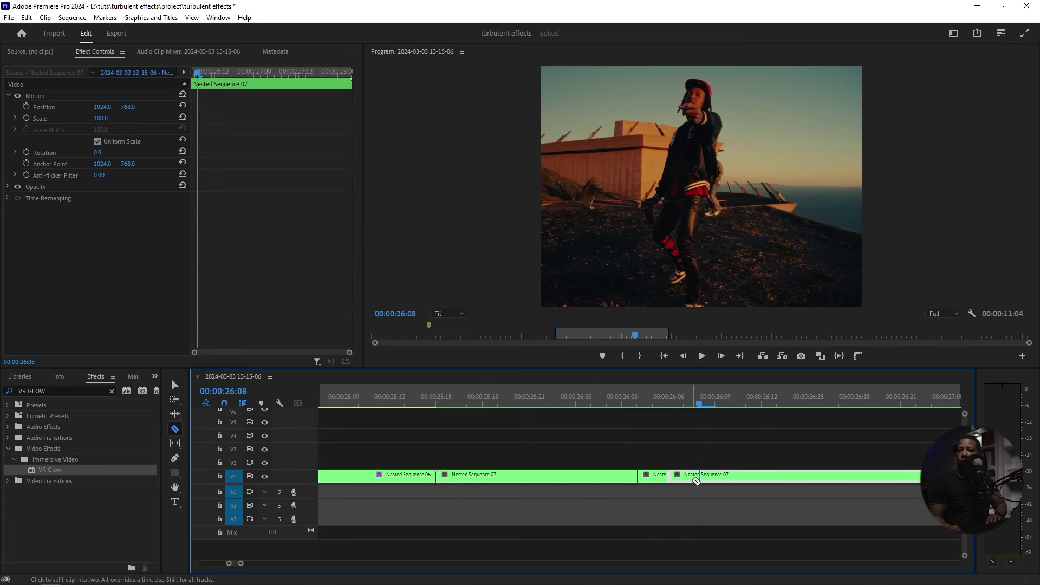
Continue two-frame cuts through about 26:14, then return to the Selection tool.
click(701, 477)
key(Right)
key(Right)
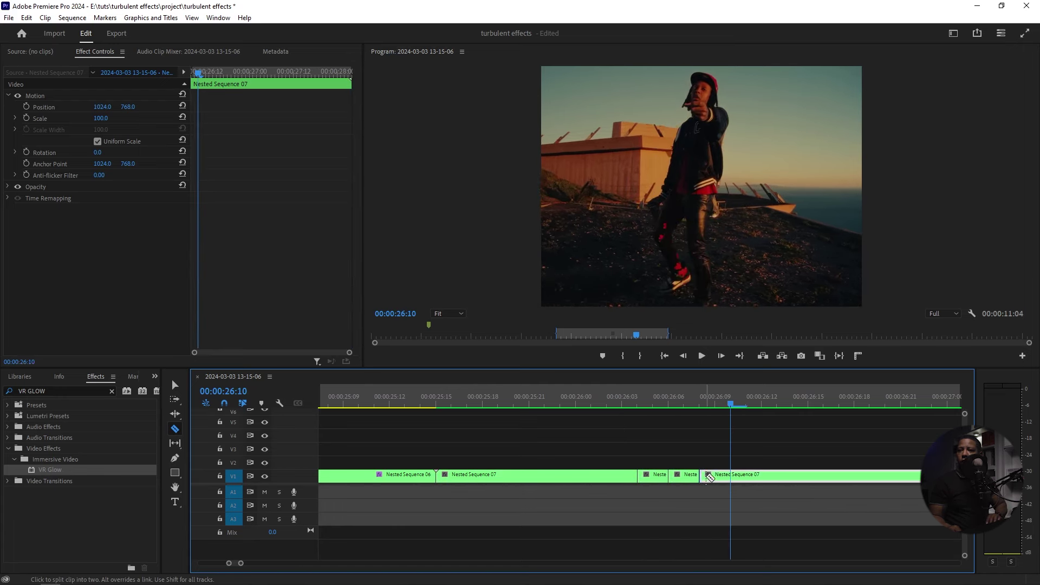
click(731, 476)
key(Right)
key(Right)
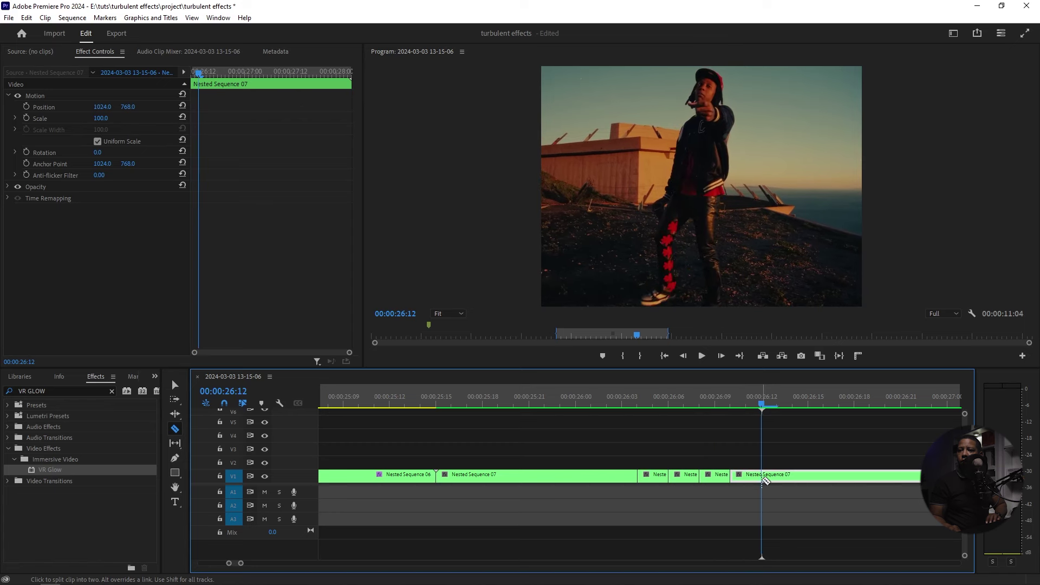
click(766, 478)
key(Right)
key(Right)
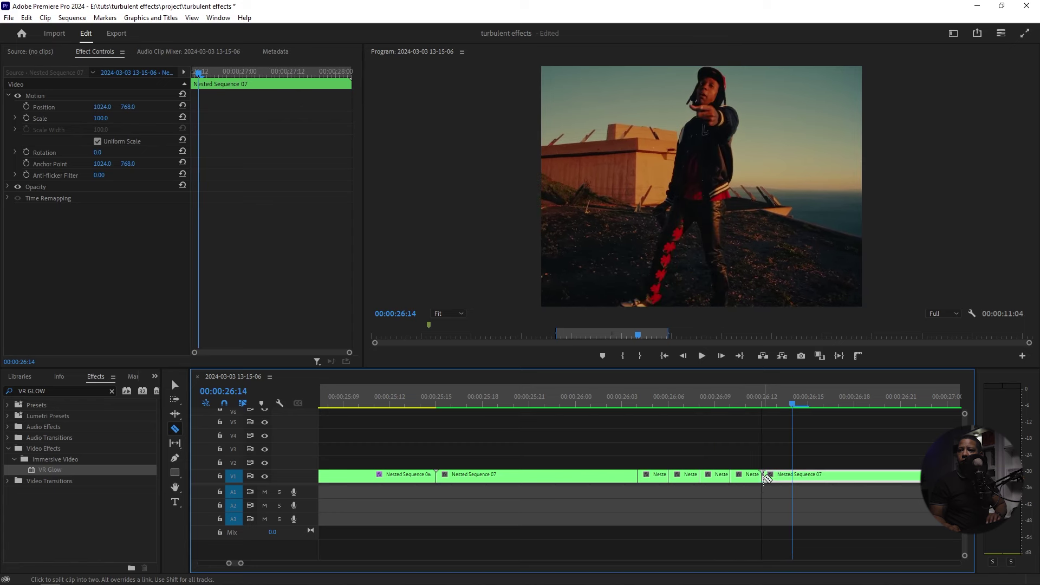
key(v)
click(54, 391)
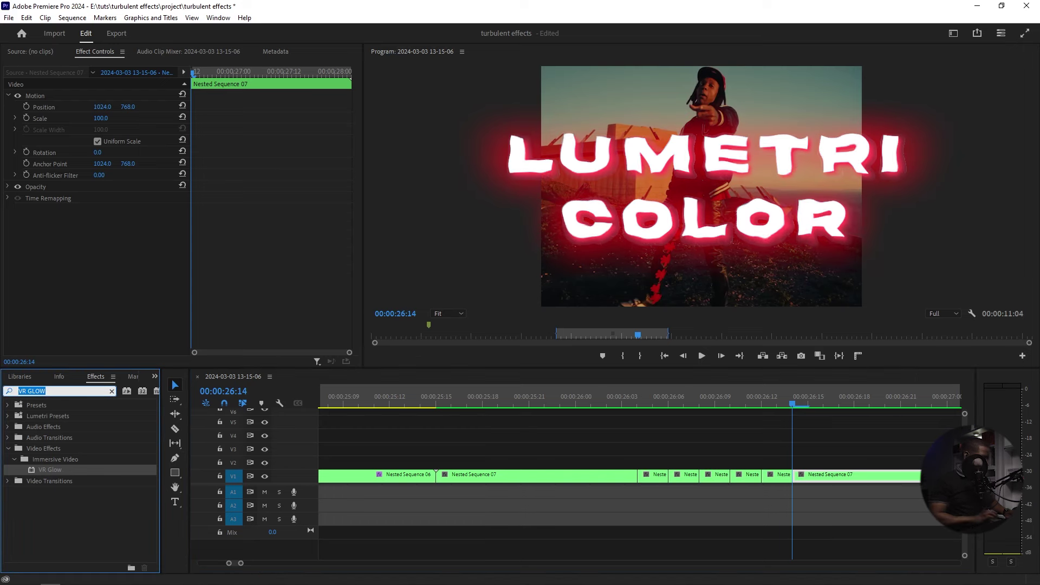
Apply Lumetri Color to the first slice and raise Basic Correction Exposure to 7.0.
text(LUMET)
drag(56, 469, 656, 477)
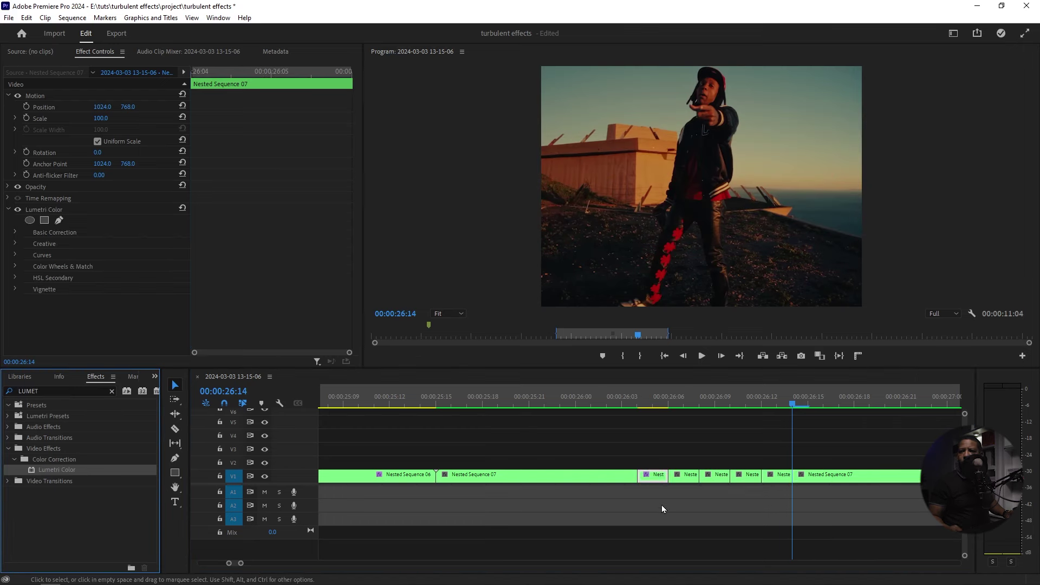
click(654, 482)
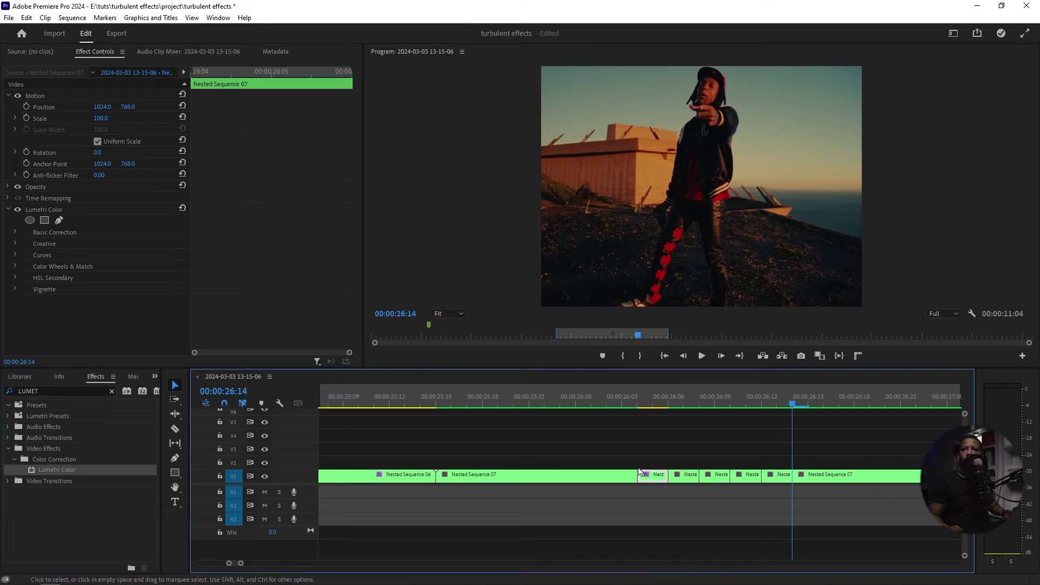
click(54, 231)
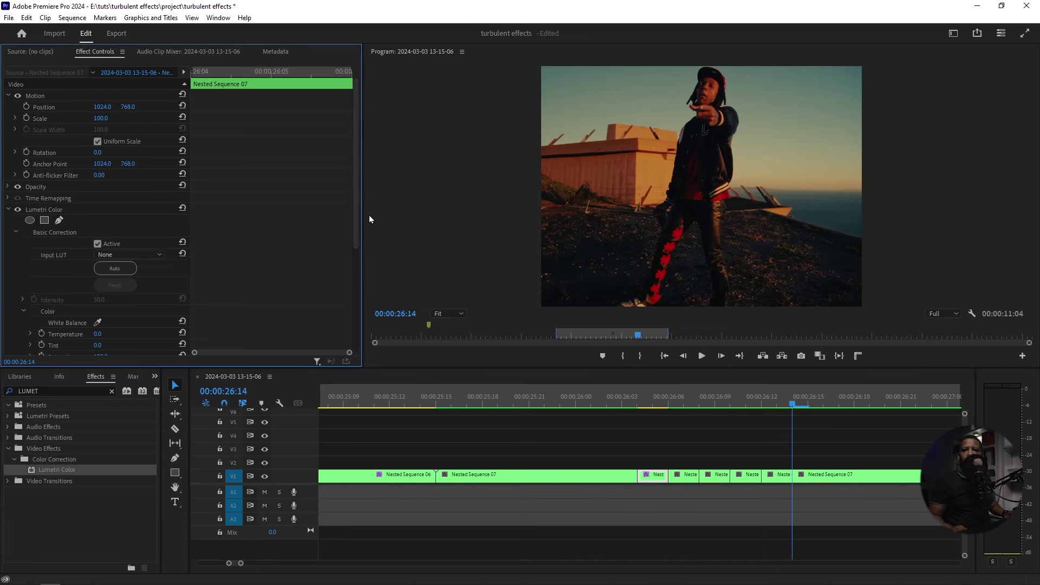
scroll(25, 195, down, 4)
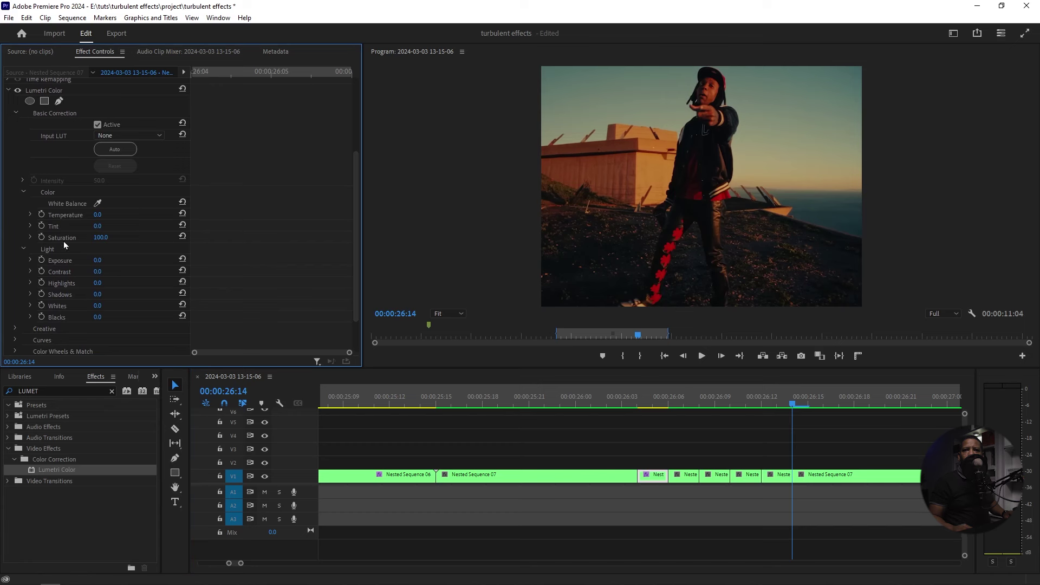
drag(97, 262, 90, 265)
Preview the flash at 26:05, copy the Lumetri Color effect, and review playback.
click(653, 400)
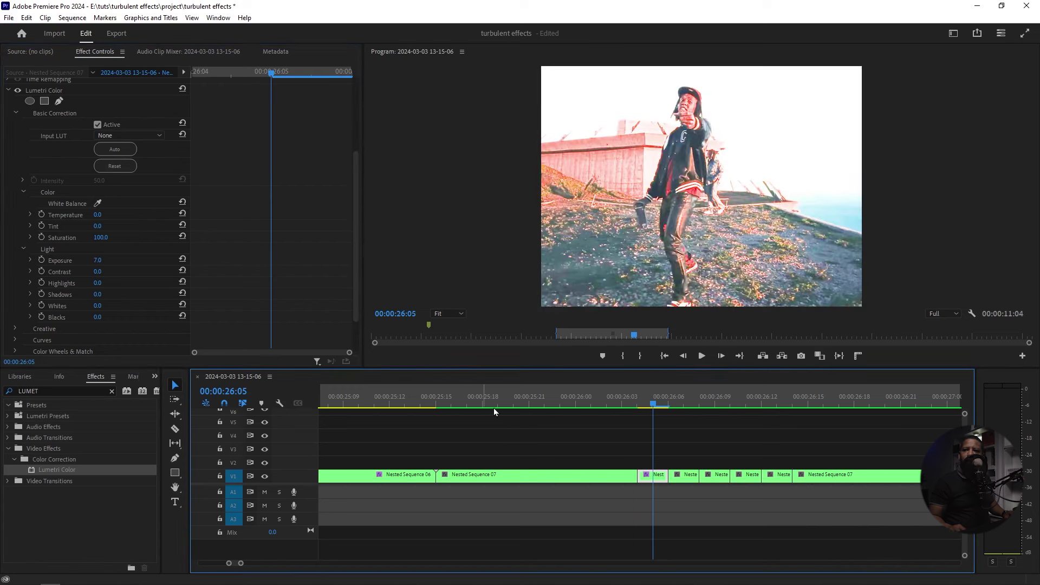
right_click(36, 207)
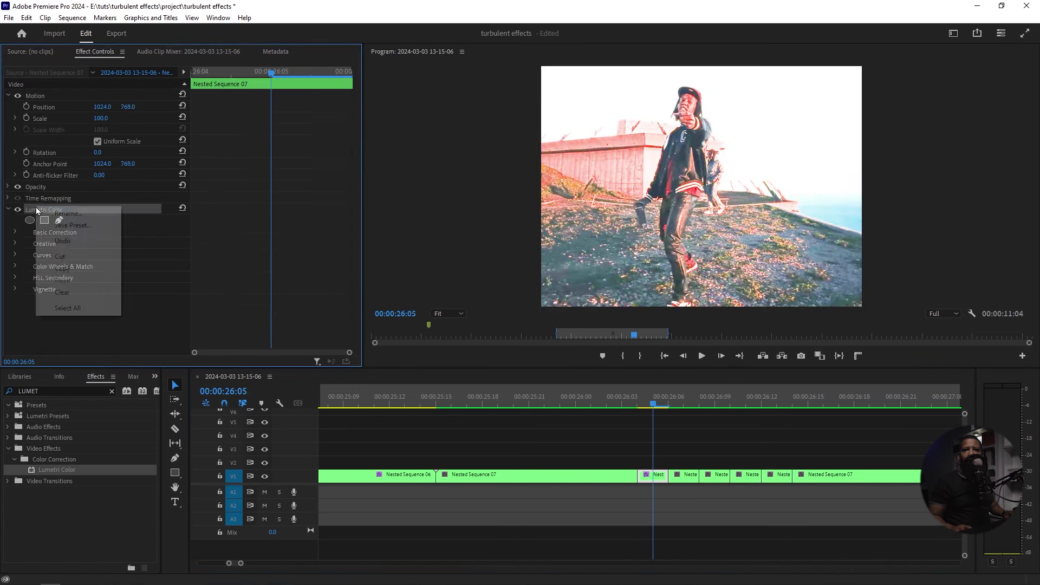
key(Escape)
click(722, 479)
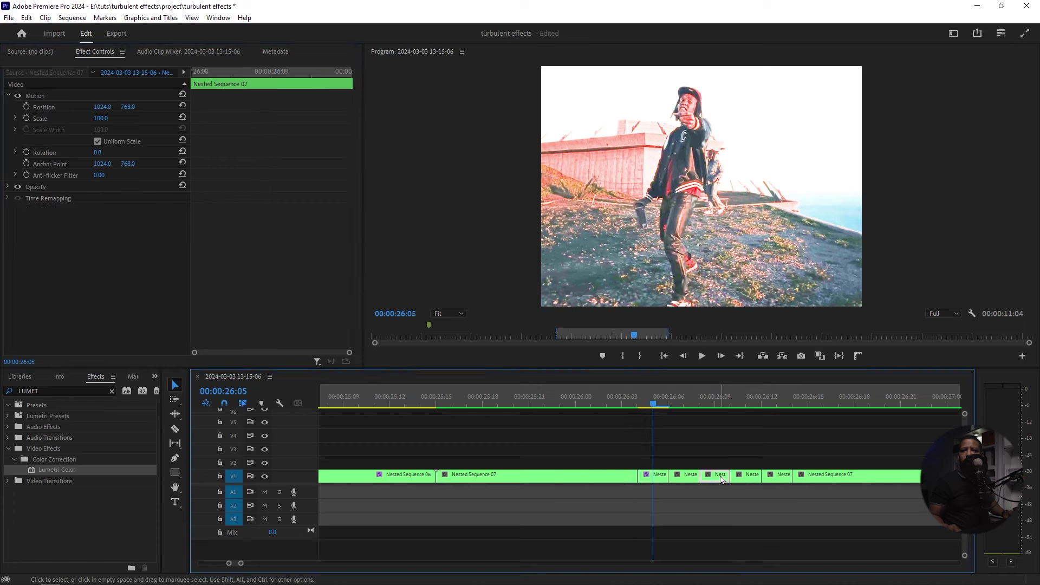
shift+click(775, 481)
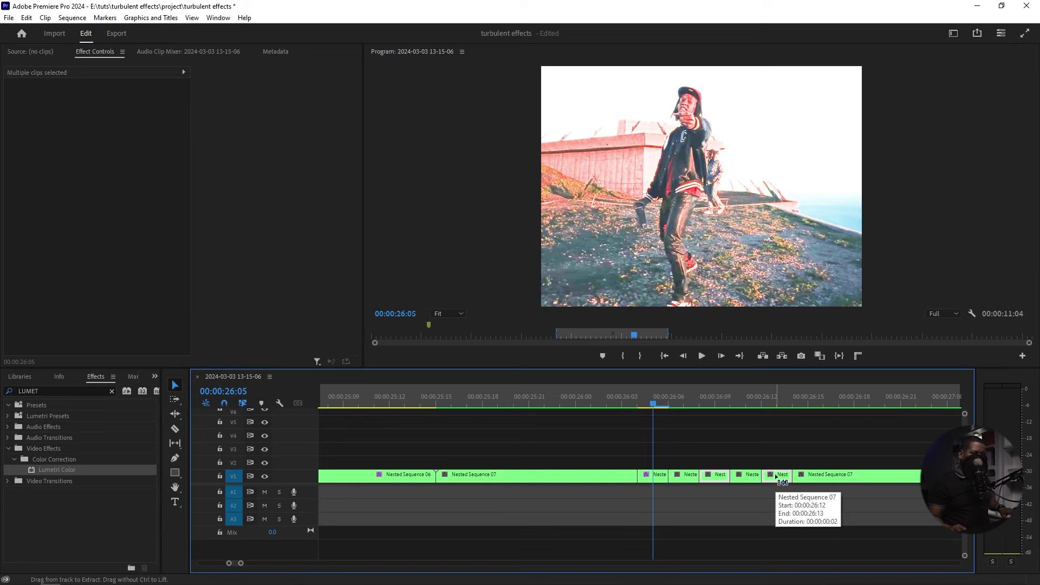
click(596, 475)
key(space)
key(space)
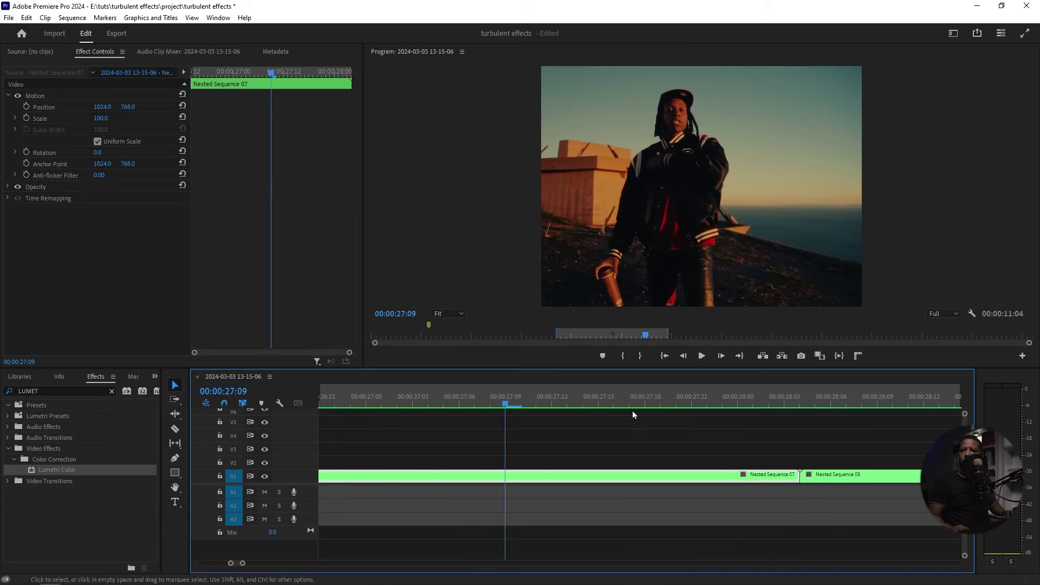
Razor-cut Nested Sequence 07 into six short slices starting near 27:16.
drag(505, 407, 274, 422)
key(space)
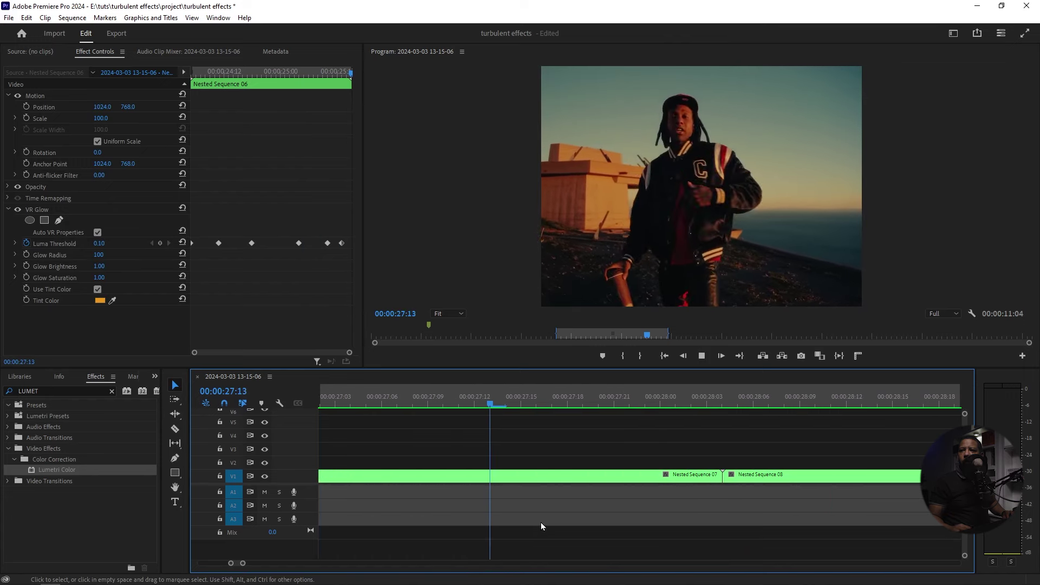
key(space)
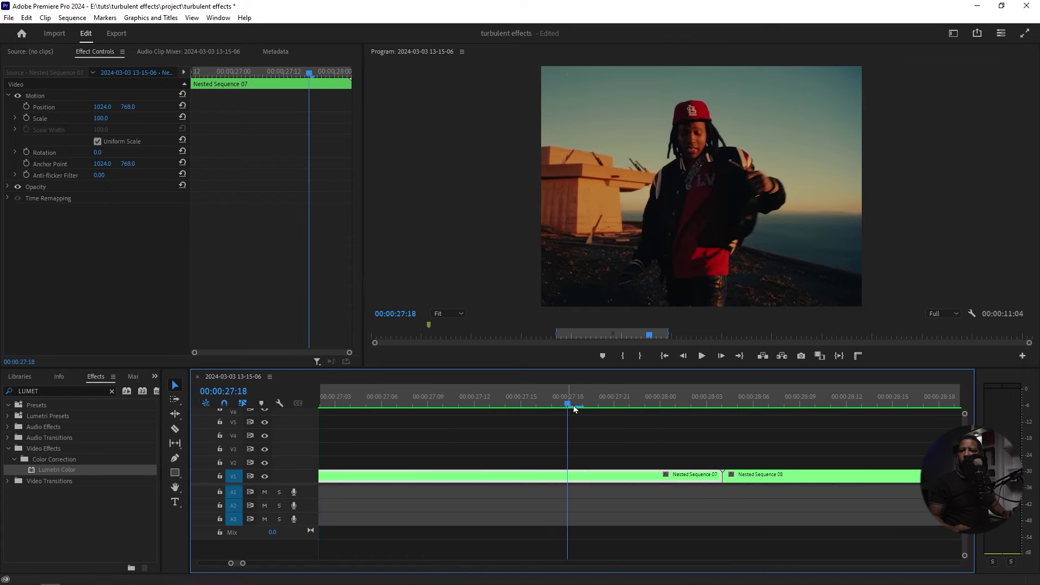
drag(570, 404, 600, 407)
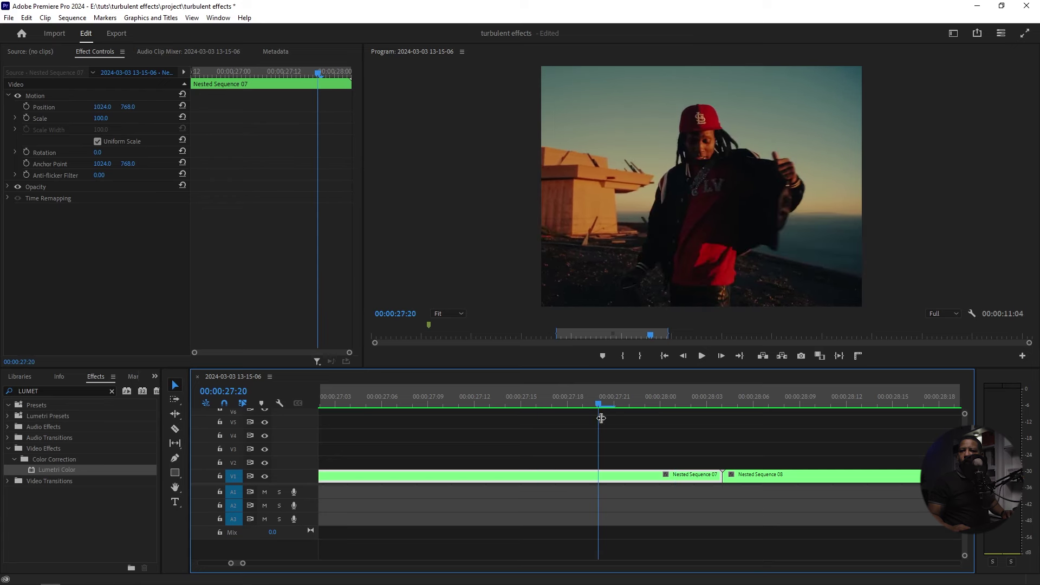
key(c)
click(599, 477)
click(612, 477)
click(629, 477)
click(645, 477)
click(660, 477)
click(676, 477)
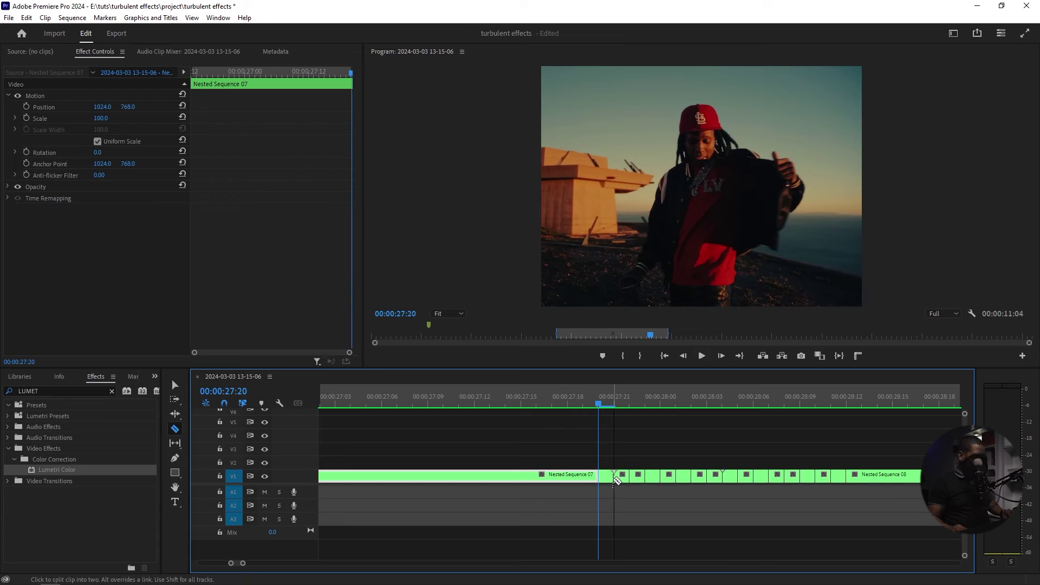
Paste the bright Lumetri exposure onto four alternating slices and play back the flicker.
key(v)
click(623, 478)
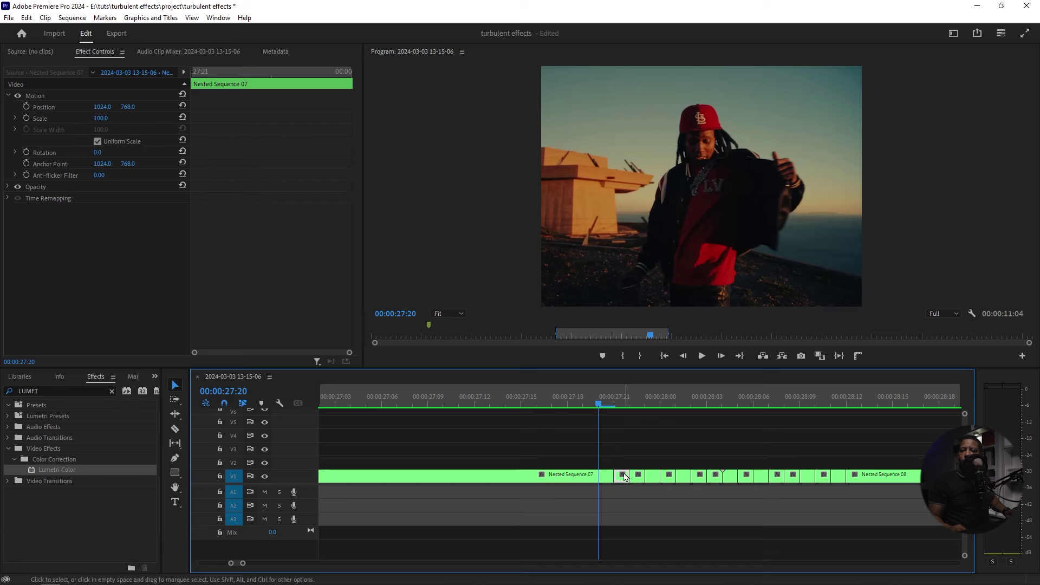
shift+click(652, 477)
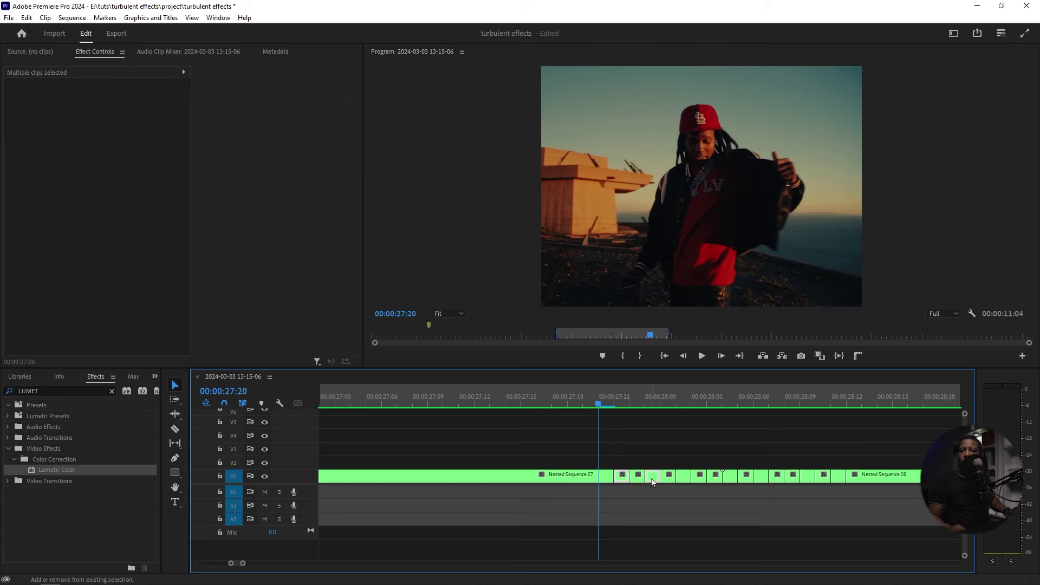
shift+click(686, 481)
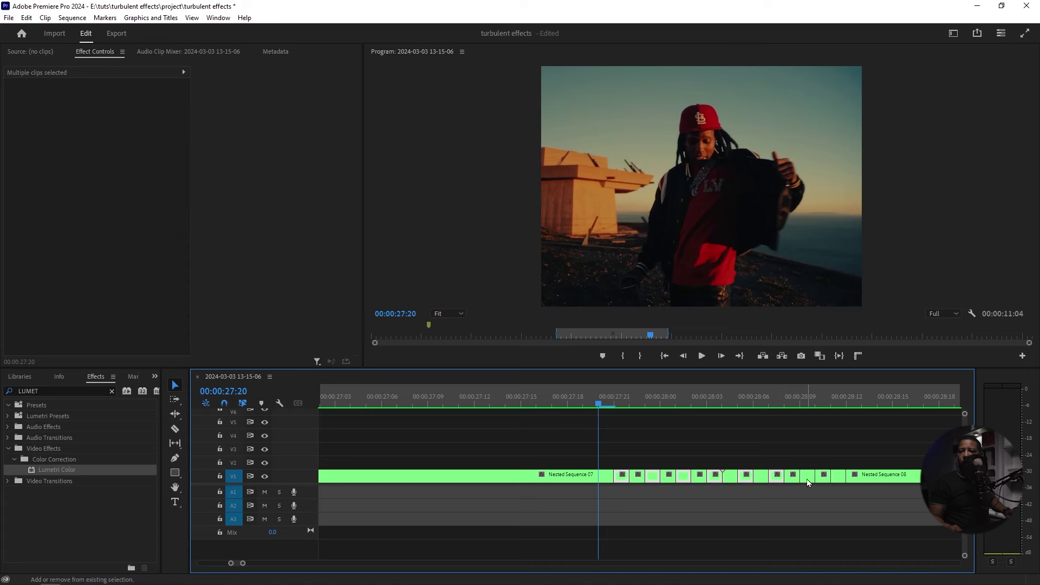
shift+click(837, 478)
key(ctrl+alt+v)
key(space)
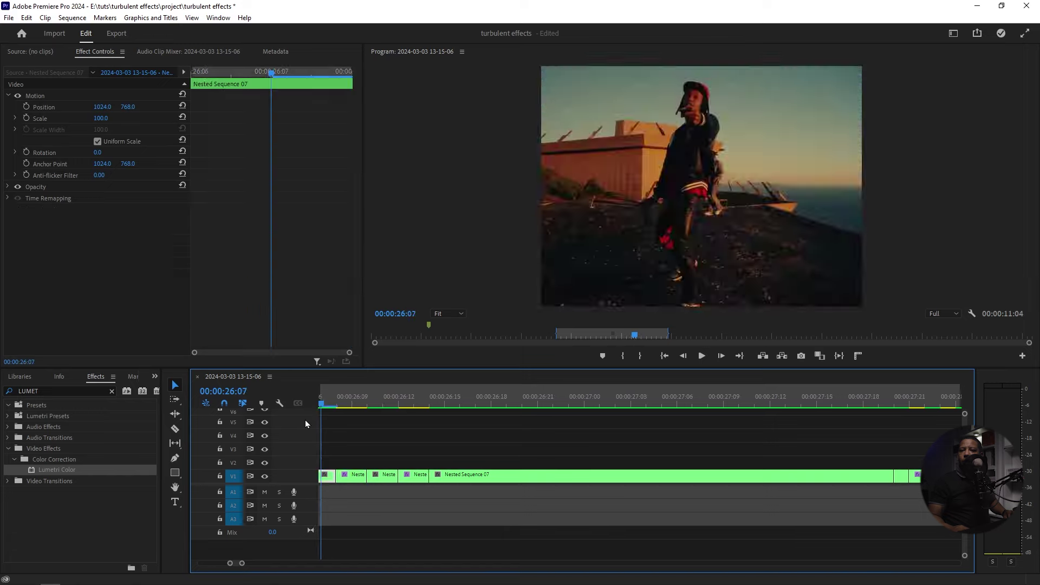